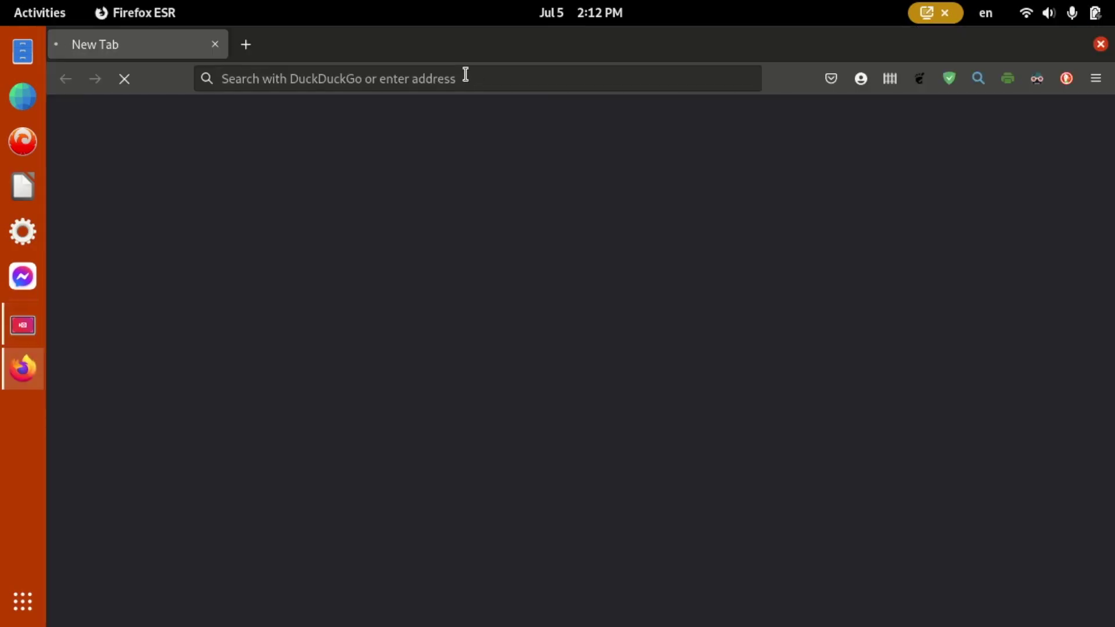
Enter flathub.org/ in the address bar and highlight the 'Web | Flathub' suggestion.
{"action": "left_click", "coordinate": [464, 78]}
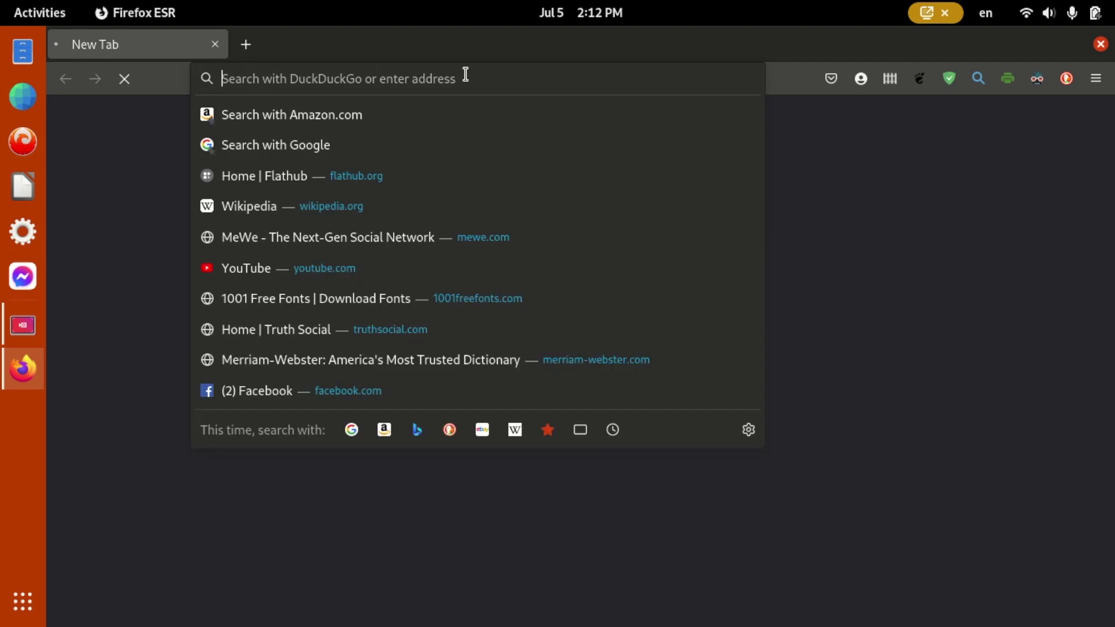
{"action": "type", "text": "flathub.org/"}
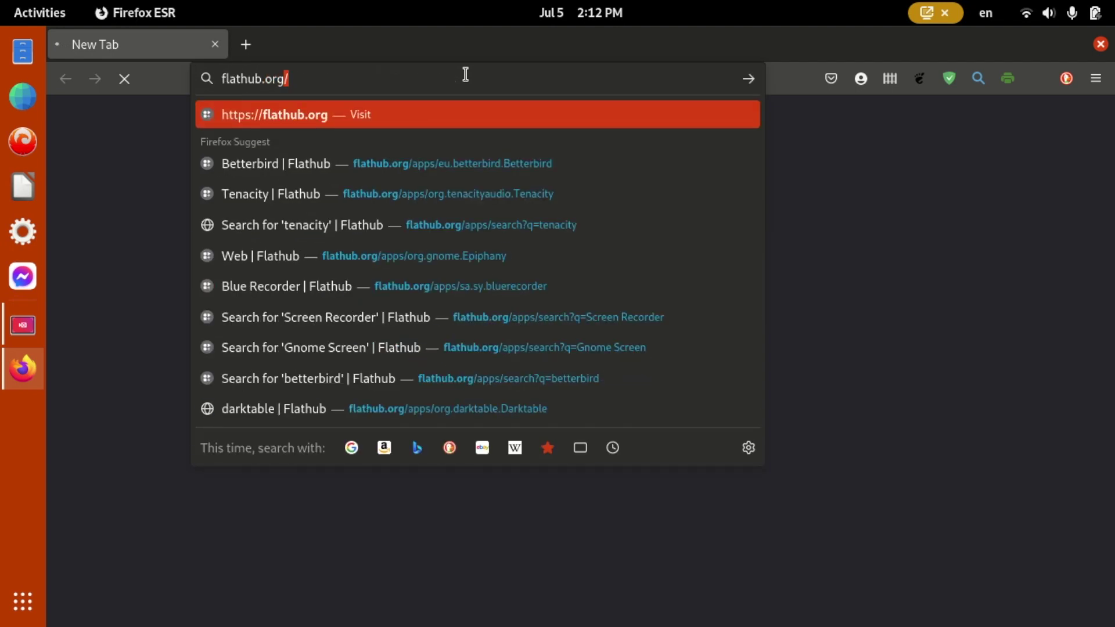
{"action": "key", "text": "Down"}
{"action": "key", "text": "Down"}
{"action": "key", "text": "Down"}
{"action": "key", "text": "Down"}
Load the GNOME Web Flathub page and open the Dark Reader panel for the site.
{"action": "key", "text": "Return"}
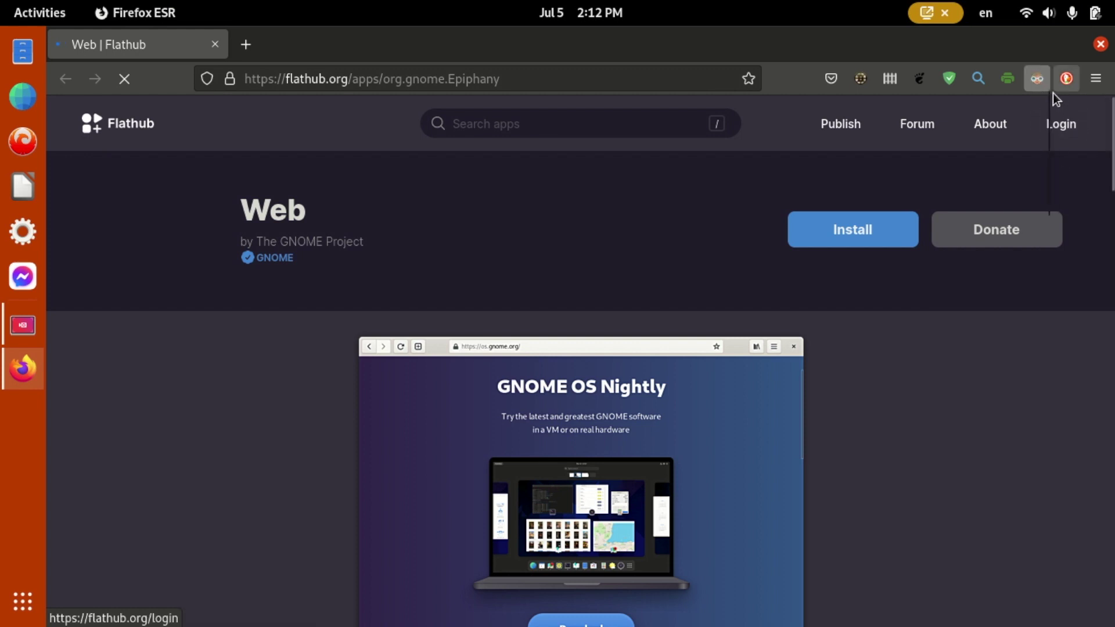
{"action": "left_click", "coordinate": [1037, 80]}
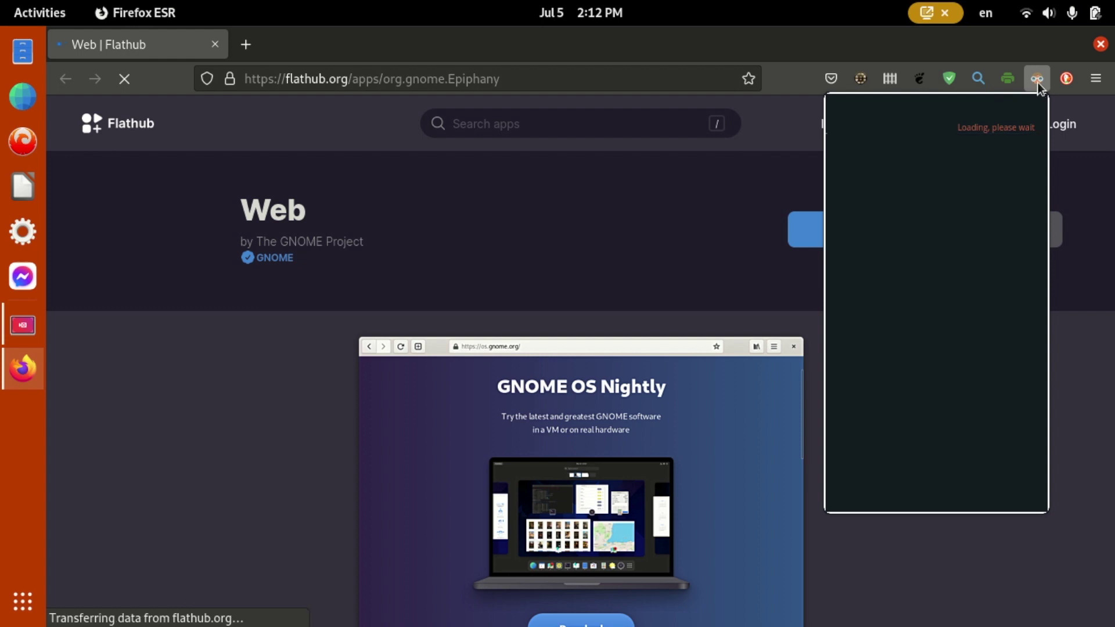
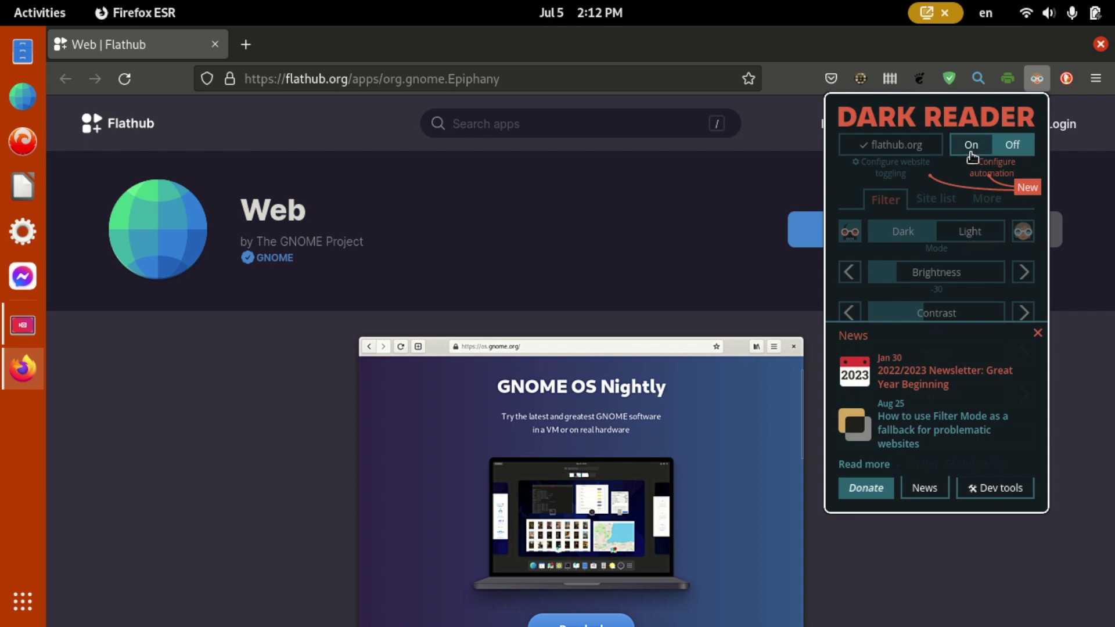
Dismiss the Dark Reader popup and navigate from Web's Flathub page to wikipedia.org.
{"action": "left_click", "coordinate": [1037, 79]}
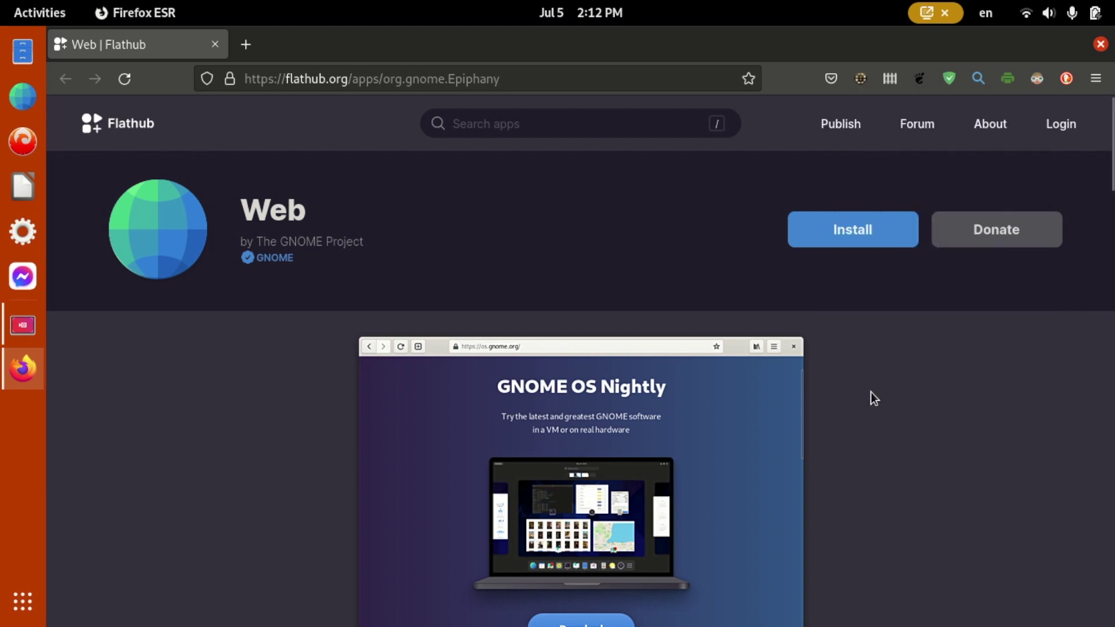
{"action": "scroll", "coordinate": [870, 392], "scroll_direction": "down", "scroll_amount": 8}
{"action": "scroll", "coordinate": [871, 392], "scroll_direction": "up", "scroll_amount": 4}
{"action": "scroll", "coordinate": [871, 392], "scroll_direction": "up", "scroll_amount": 5}
{"action": "scroll", "coordinate": [870, 392], "scroll_direction": "up", "scroll_amount": 2}
{"action": "scroll", "coordinate": [700, 274], "scroll_direction": "down", "scroll_amount": 8}
{"action": "scroll", "coordinate": [701, 274], "scroll_direction": "down", "scroll_amount": 4}
{"action": "scroll", "coordinate": [701, 274], "scroll_direction": "up", "scroll_amount": 5}
{"action": "scroll", "coordinate": [701, 274], "scroll_direction": "up", "scroll_amount": 3}
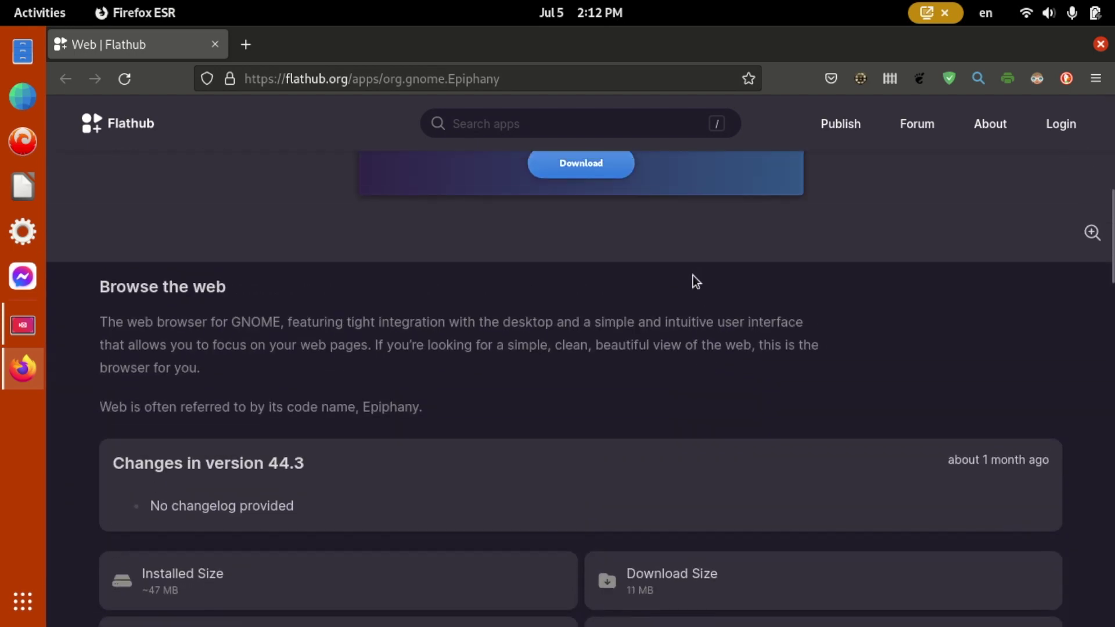
{"action": "scroll", "coordinate": [490, 358], "scroll_direction": "up", "scroll_amount": 5}
{"action": "left_click", "coordinate": [427, 79]}
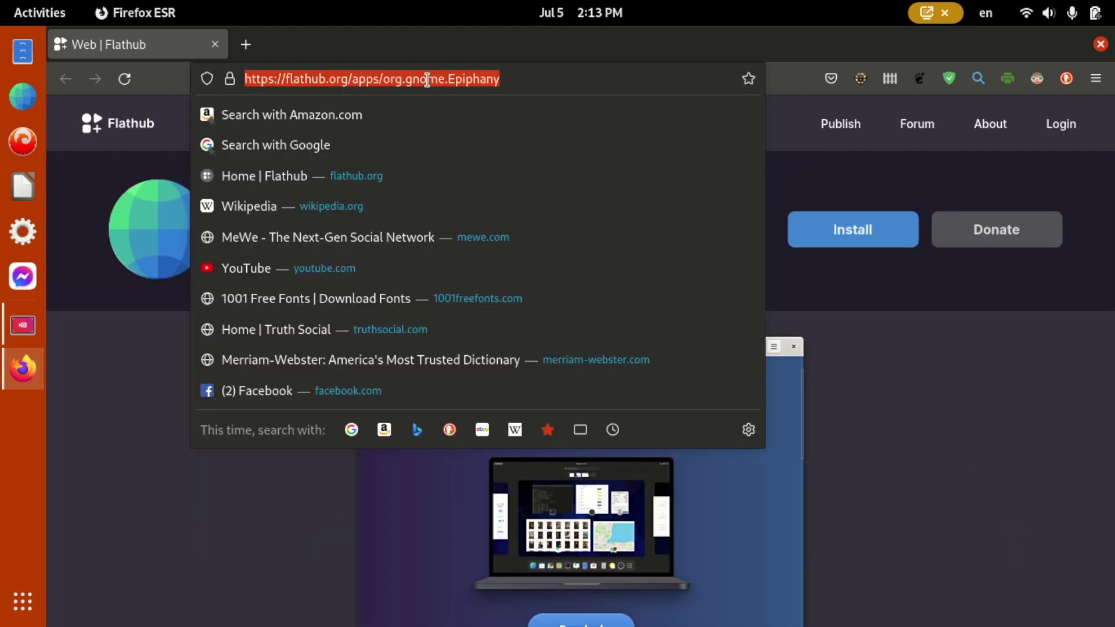
{"action": "type", "text": "wikie"}
{"action": "key", "text": "BackSpace"}
{"action": "type", "text": "pe"}
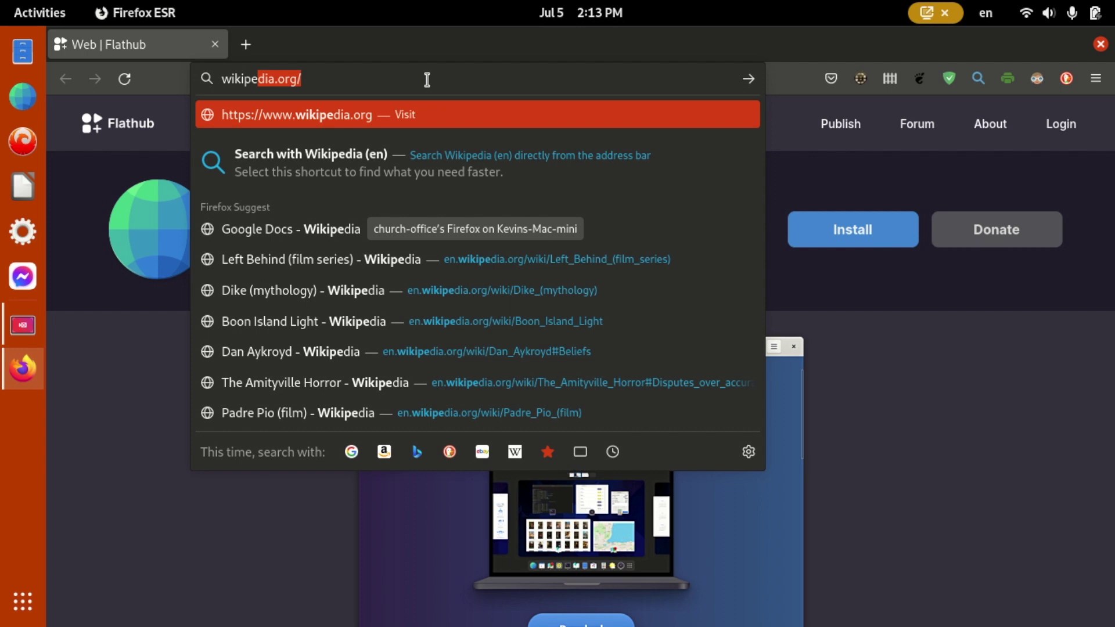
{"action": "type", "text": "dia."}
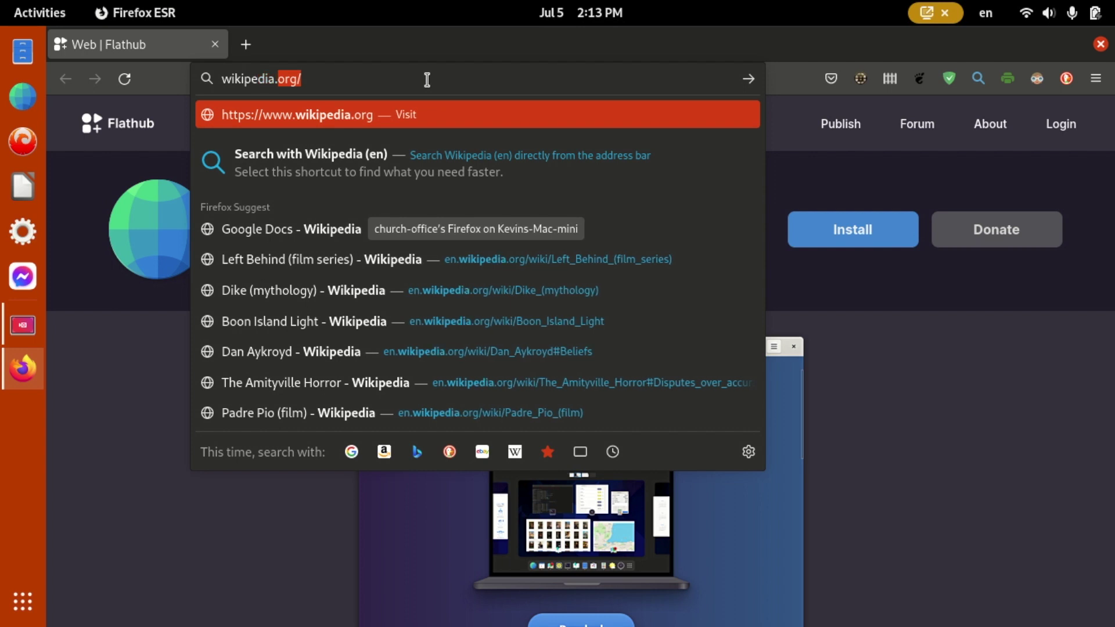
{"action": "type", "text": "com"}
{"action": "key", "text": "Return"}
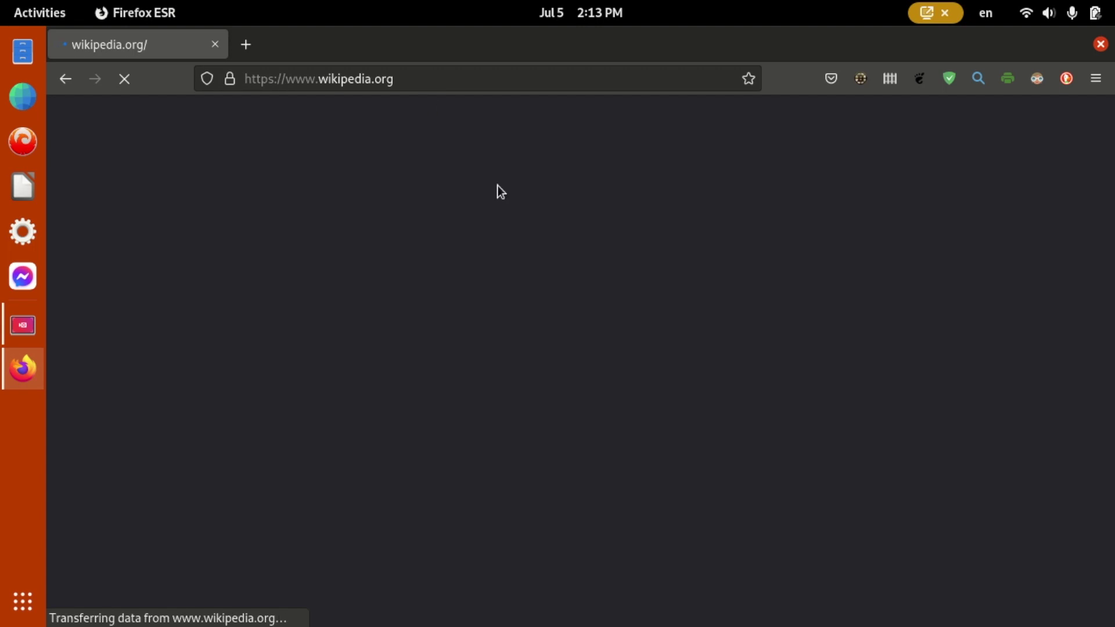
{"action": "type", "text": "Gn"}
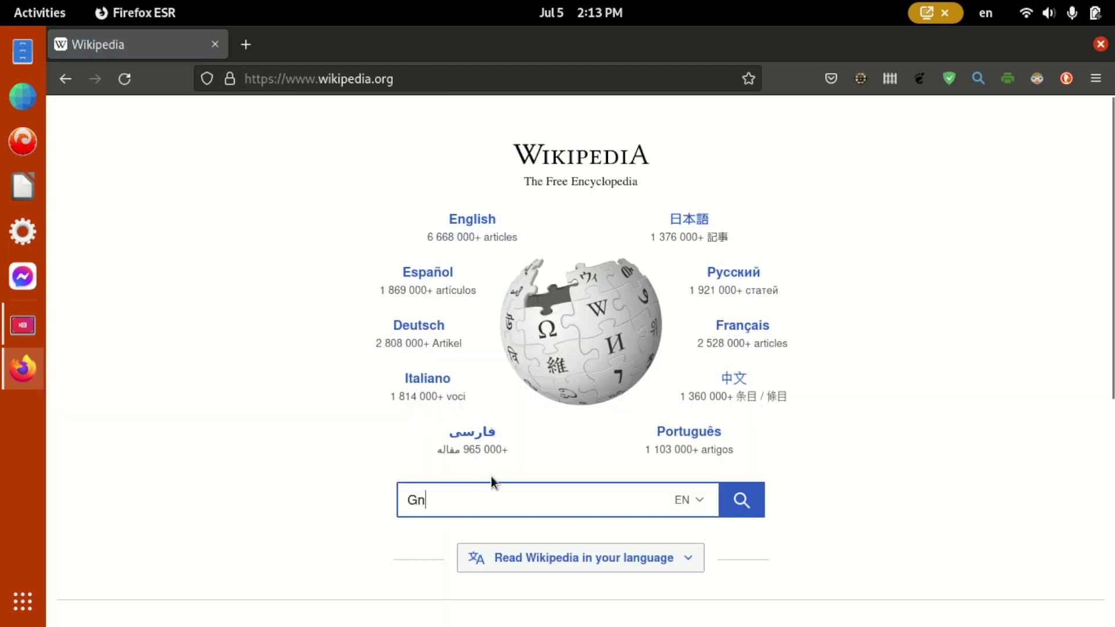
{"action": "type", "text": "ome Web"}
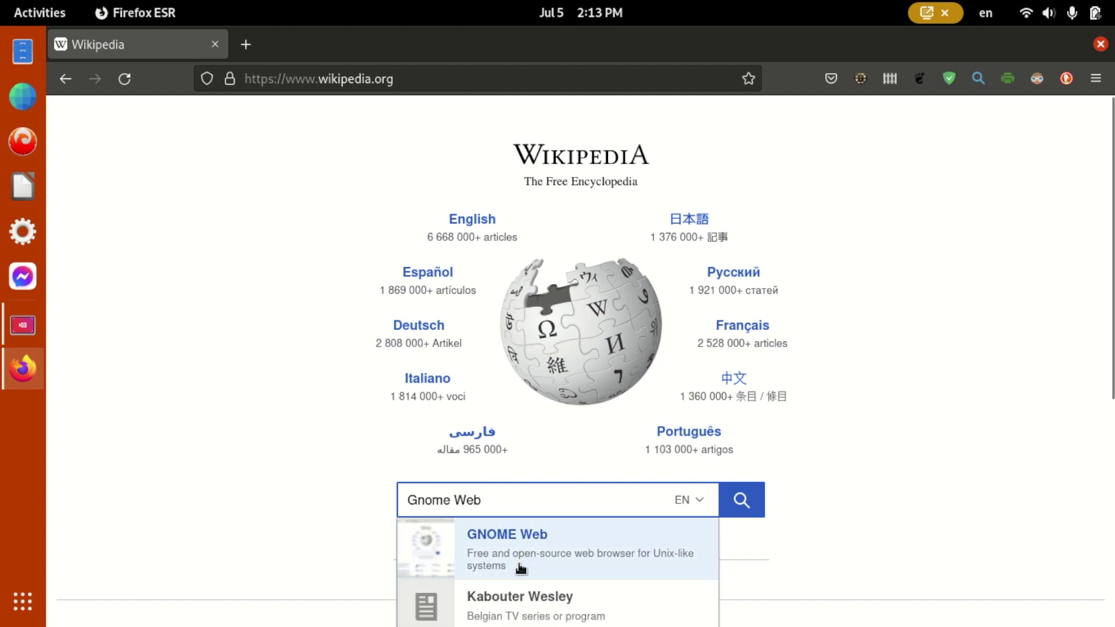
Open the GNOME Web article and highlight its WebKit, 'overcrowded and bloated' and simple-interface passages.
{"action": "left_click", "coordinate": [521, 568]}
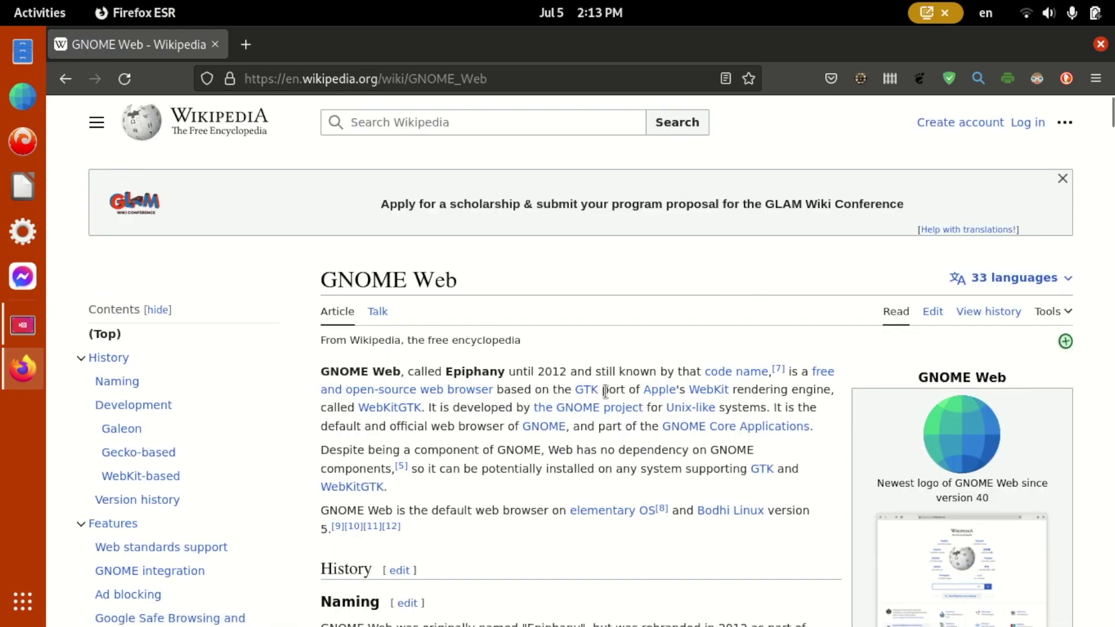
{"action": "left_click_drag", "start_coordinate": [600, 391], "coordinate": [746, 390]}
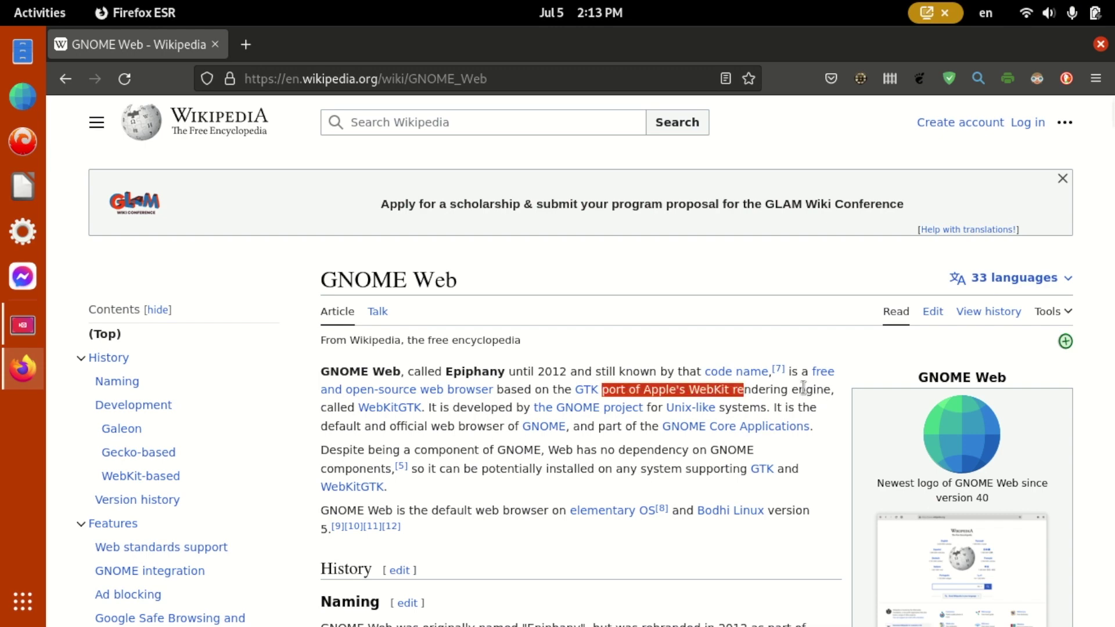
{"action": "scroll", "coordinate": [815, 392], "scroll_direction": "down", "scroll_amount": 5}
{"action": "scroll", "coordinate": [785, 391], "scroll_direction": "down", "scroll_amount": 5}
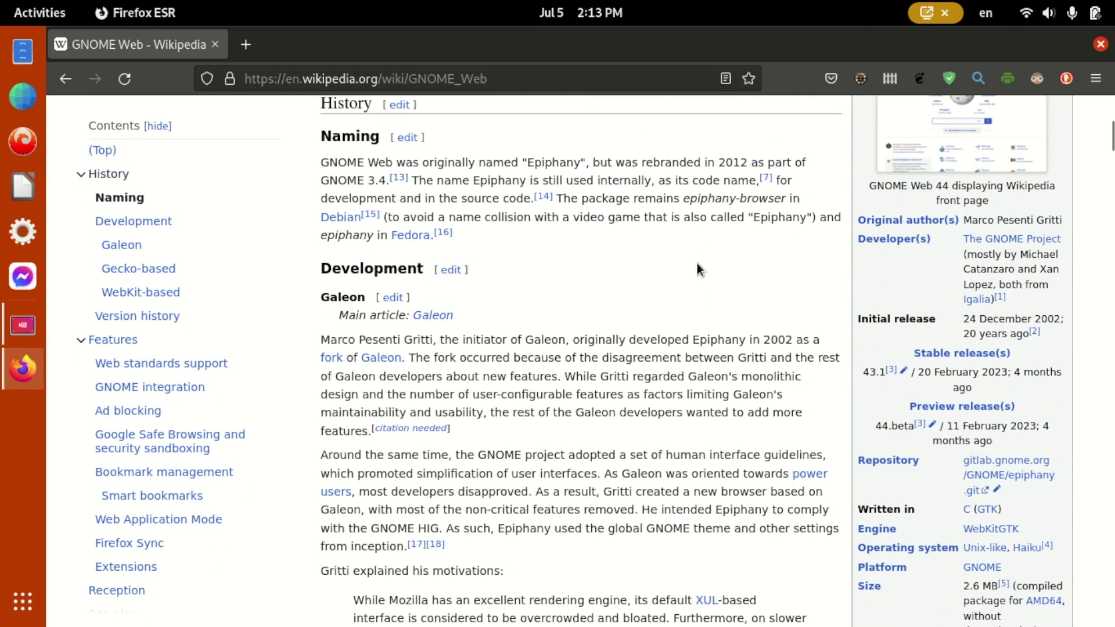
{"action": "scroll", "coordinate": [510, 295], "scroll_direction": "down", "scroll_amount": 3}
{"action": "scroll", "coordinate": [510, 294], "scroll_direction": "down", "scroll_amount": 2}
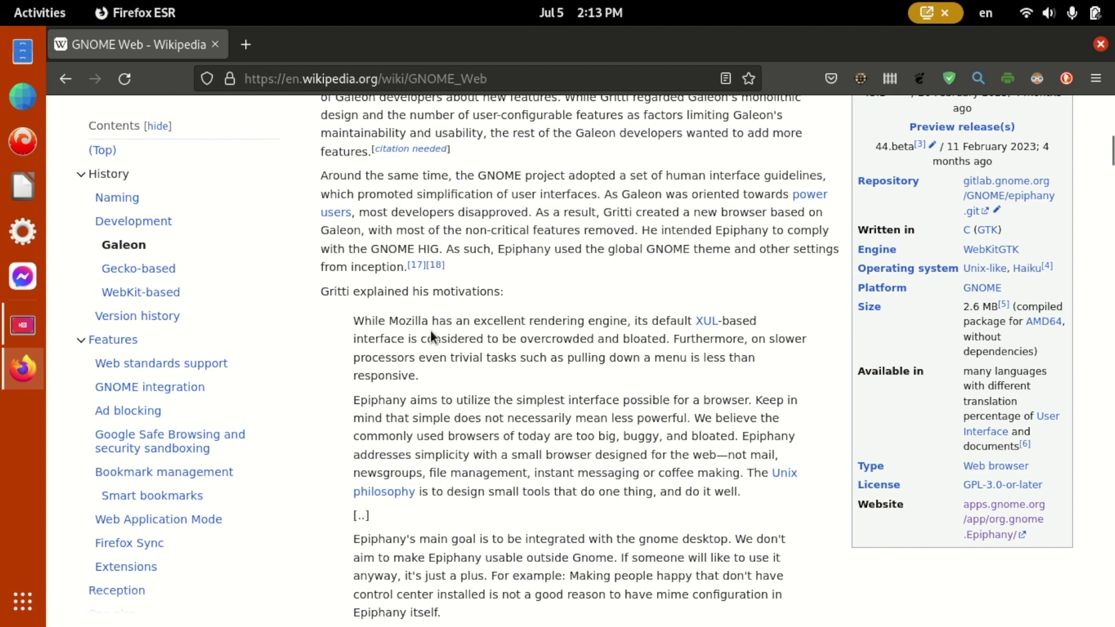
{"action": "left_click_drag", "start_coordinate": [420, 339], "coordinate": [673, 339]}
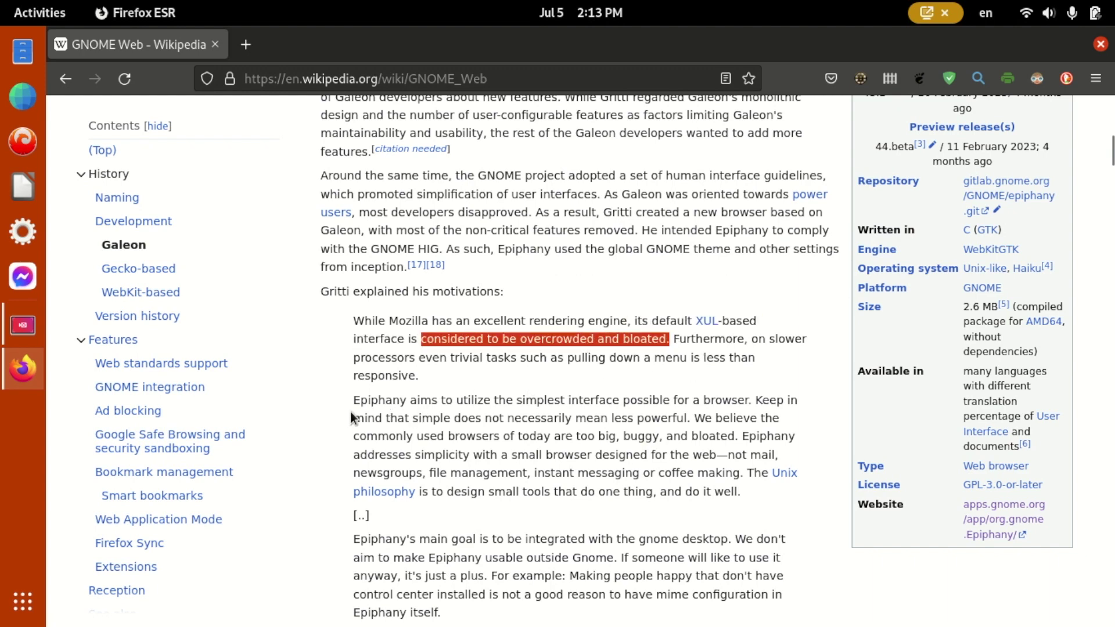
{"action": "mouse_move", "coordinate": [353, 401]}
{"action": "left_mouse_down"}
{"action": "mouse_move", "coordinate": [751, 457]}
{"action": "mouse_move", "coordinate": [765, 497]}
{"action": "left_mouse_up"}
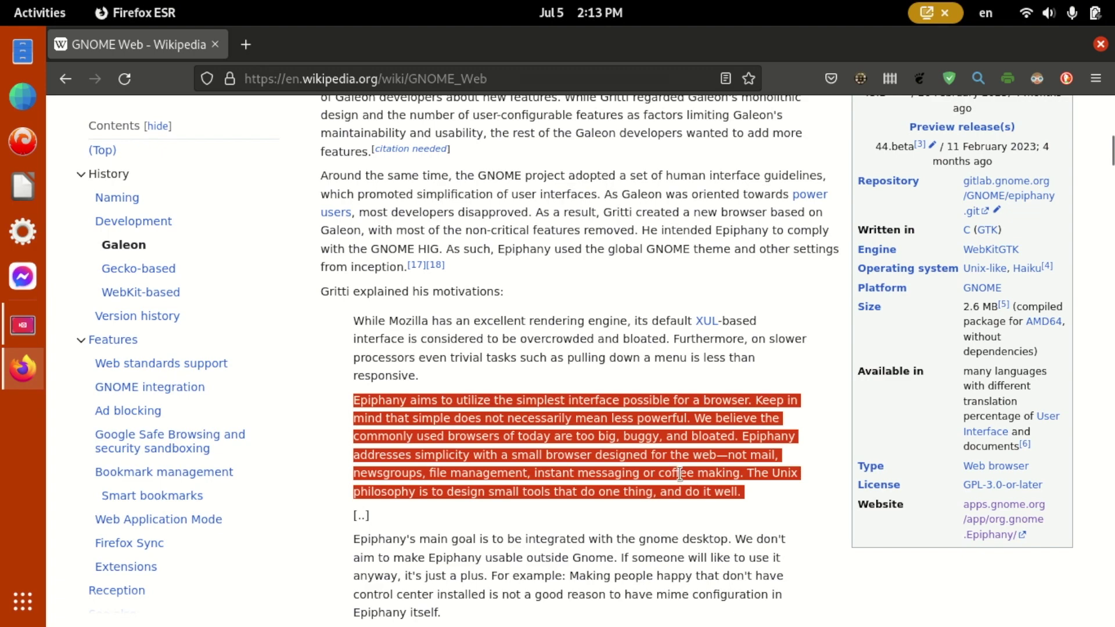
Highlight Epiphany's goal of integrating with GNOME, then close Firefox ESR.
{"action": "left_click", "coordinate": [679, 474]}
{"action": "scroll", "coordinate": [680, 474], "scroll_direction": "down", "scroll_amount": 3}
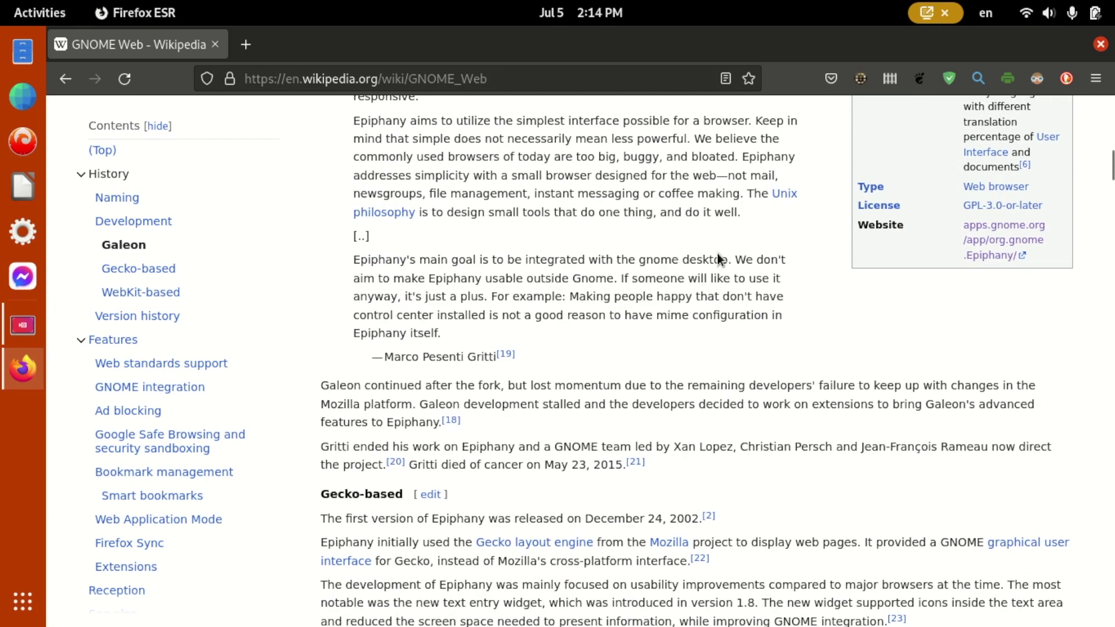
{"action": "left_click_drag", "start_coordinate": [558, 296], "coordinate": [420, 259]}
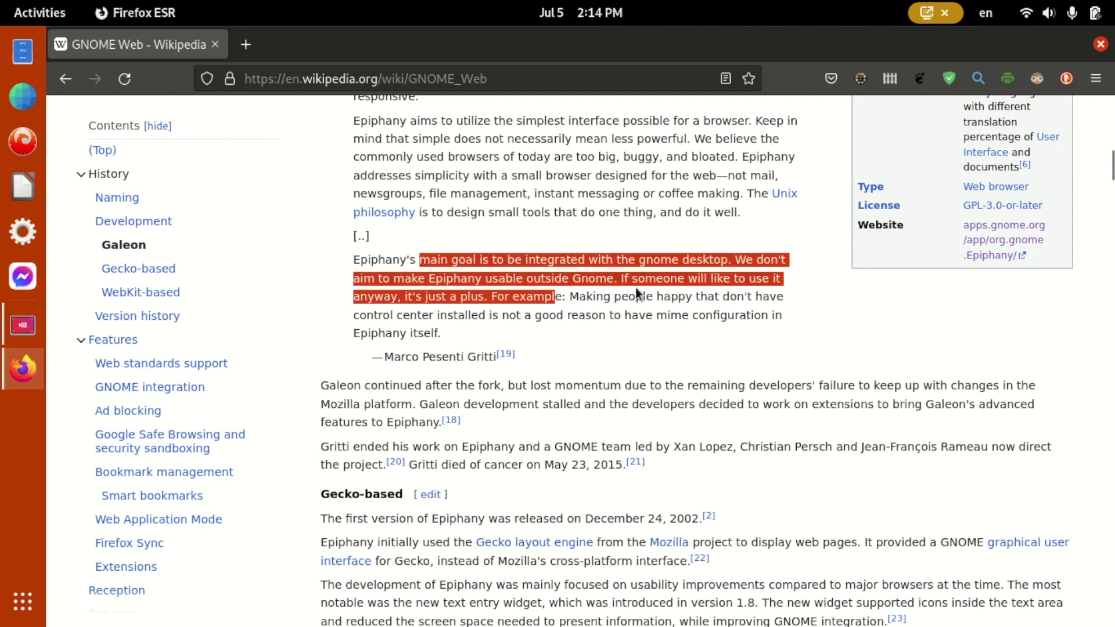
{"action": "left_click", "coordinate": [667, 296]}
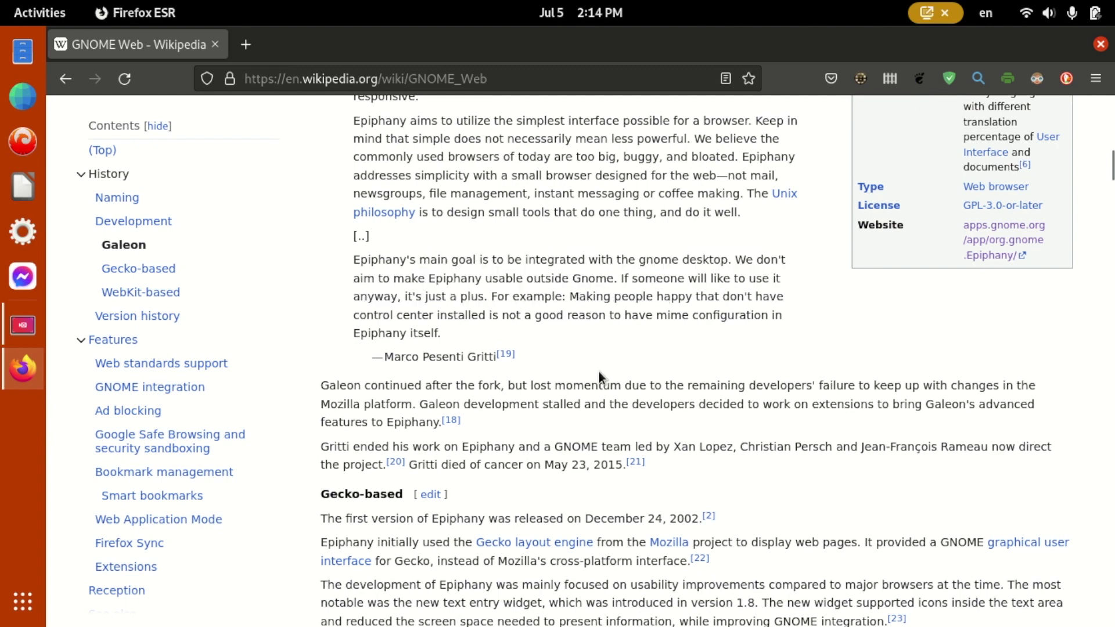
{"action": "scroll", "coordinate": [598, 374], "scroll_direction": "down", "scroll_amount": 2}
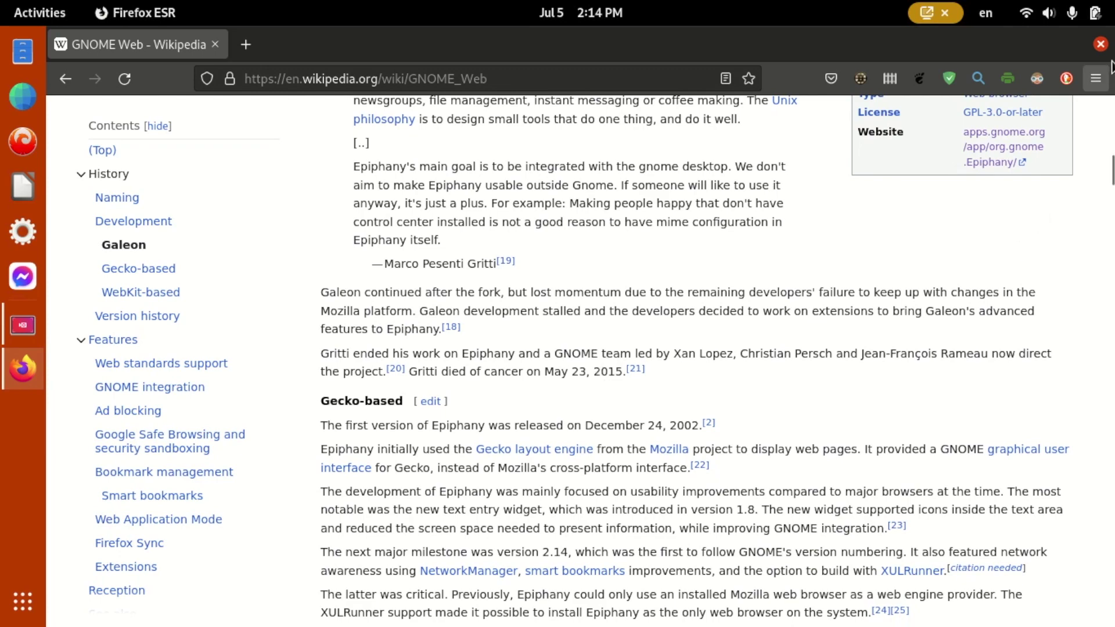
{"action": "left_click", "coordinate": [1100, 45]}
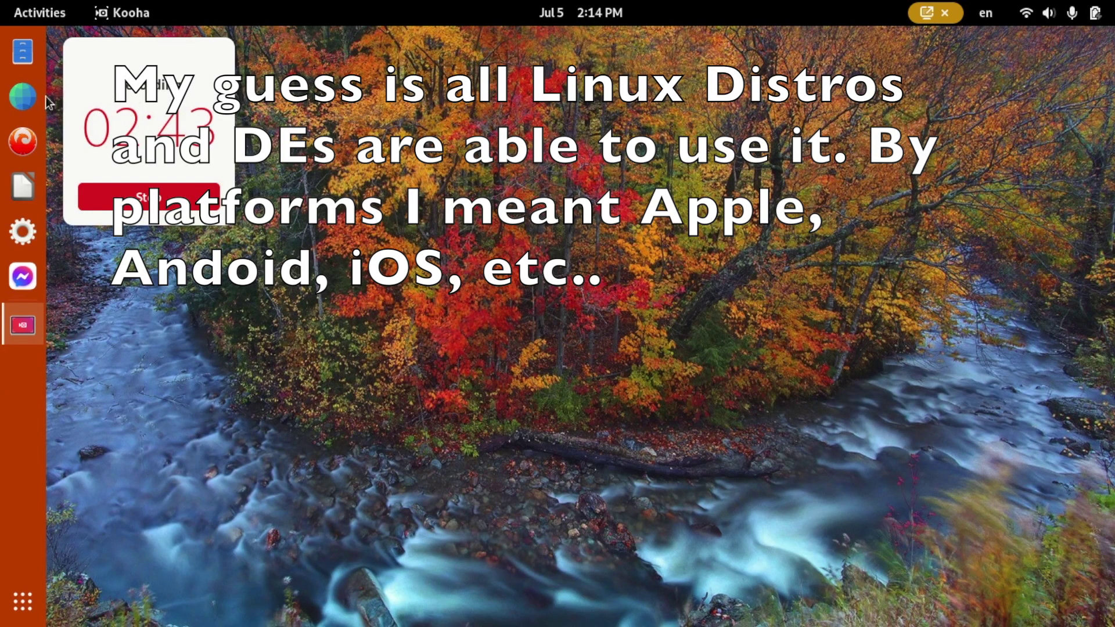
Launch GNOME Web on the Kooha Flathub page and open its Preferences.
{"action": "left_click", "coordinate": [23, 96]}
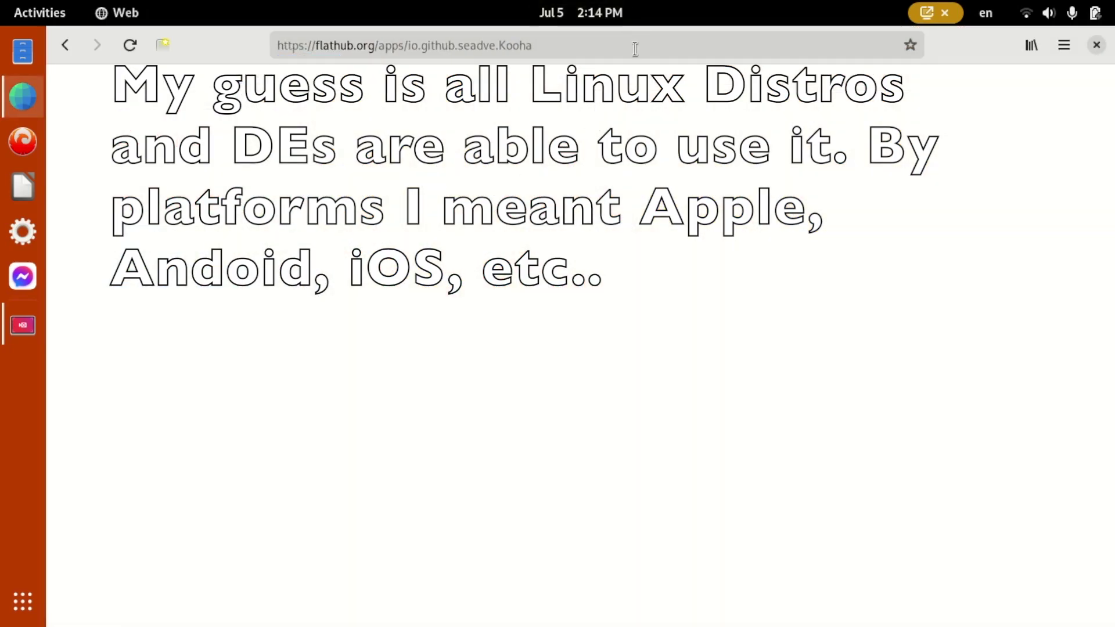
{"action": "left_click", "coordinate": [693, 46]}
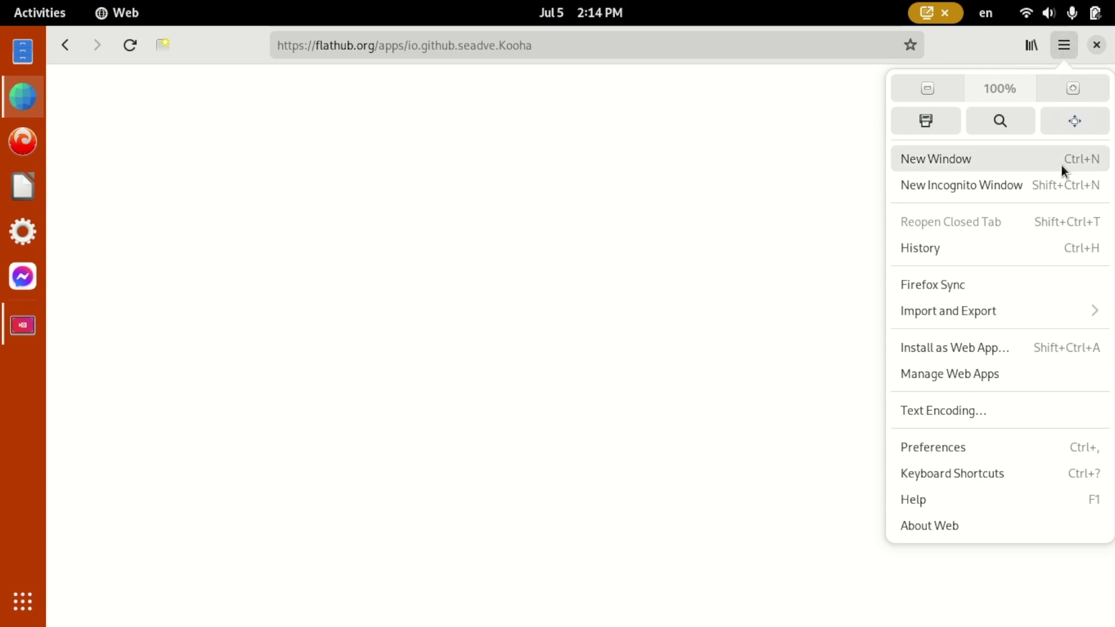
{"action": "left_click", "coordinate": [965, 452]}
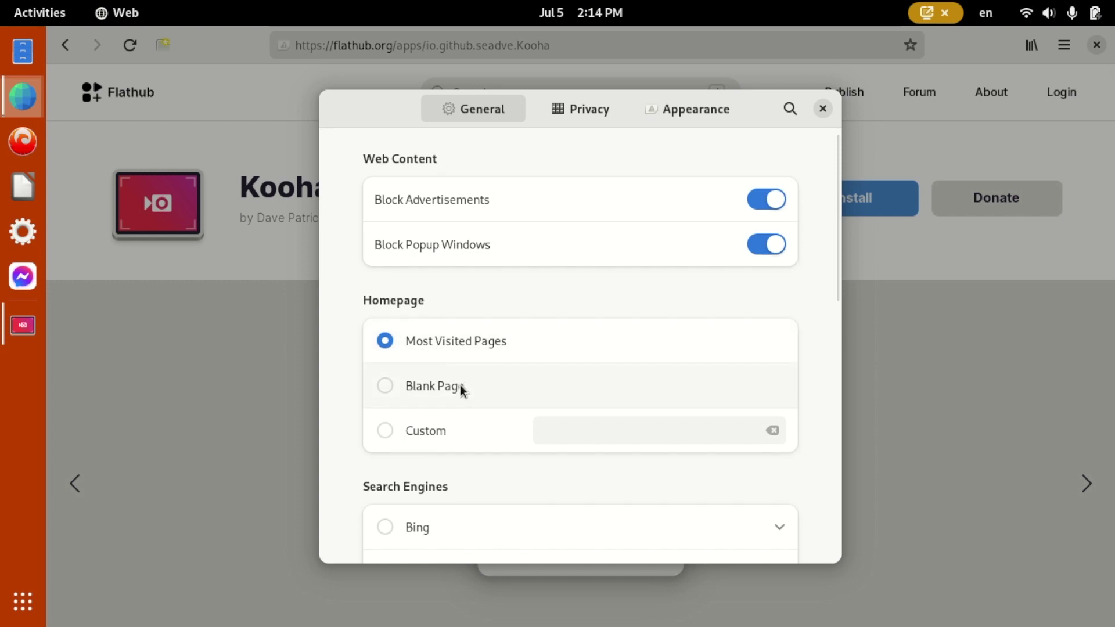
{"action": "scroll", "coordinate": [460, 387], "scroll_direction": "down", "scroll_amount": 2}
{"action": "scroll", "coordinate": [457, 436], "scroll_direction": "down", "scroll_amount": 3}
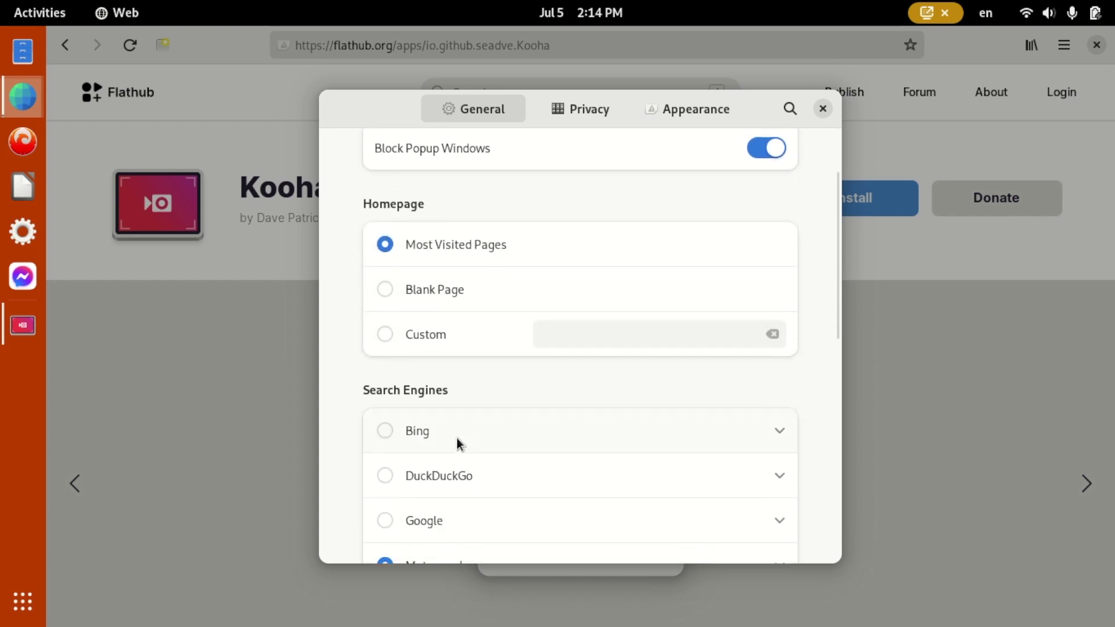
{"action": "scroll", "coordinate": [456, 439], "scroll_direction": "down", "scroll_amount": 3}
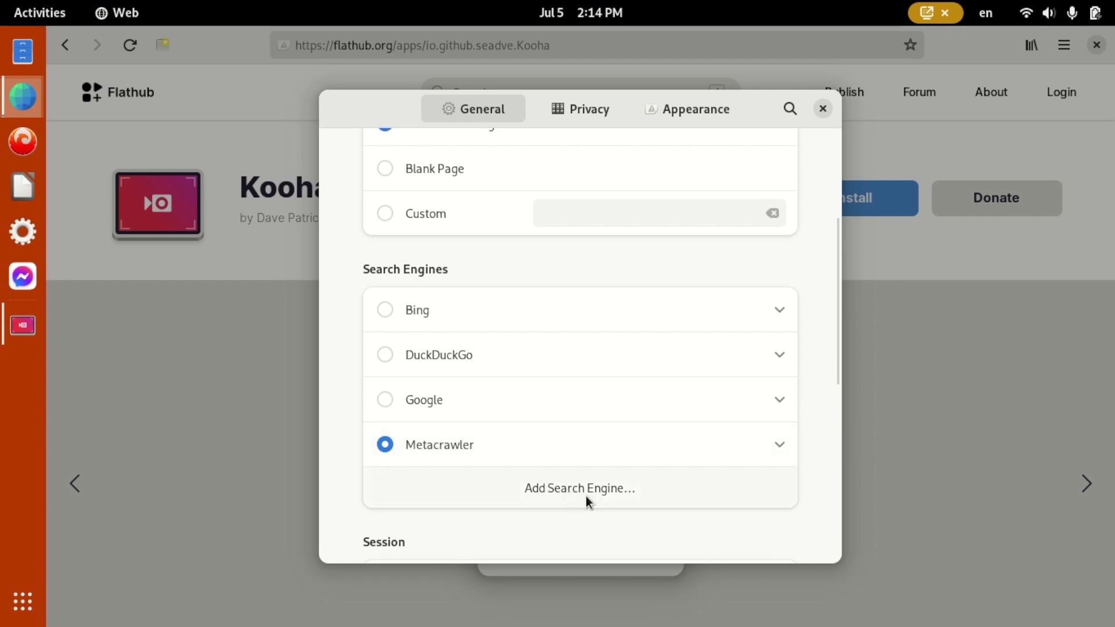
{"action": "scroll", "coordinate": [586, 496], "scroll_direction": "down", "scroll_amount": 1}
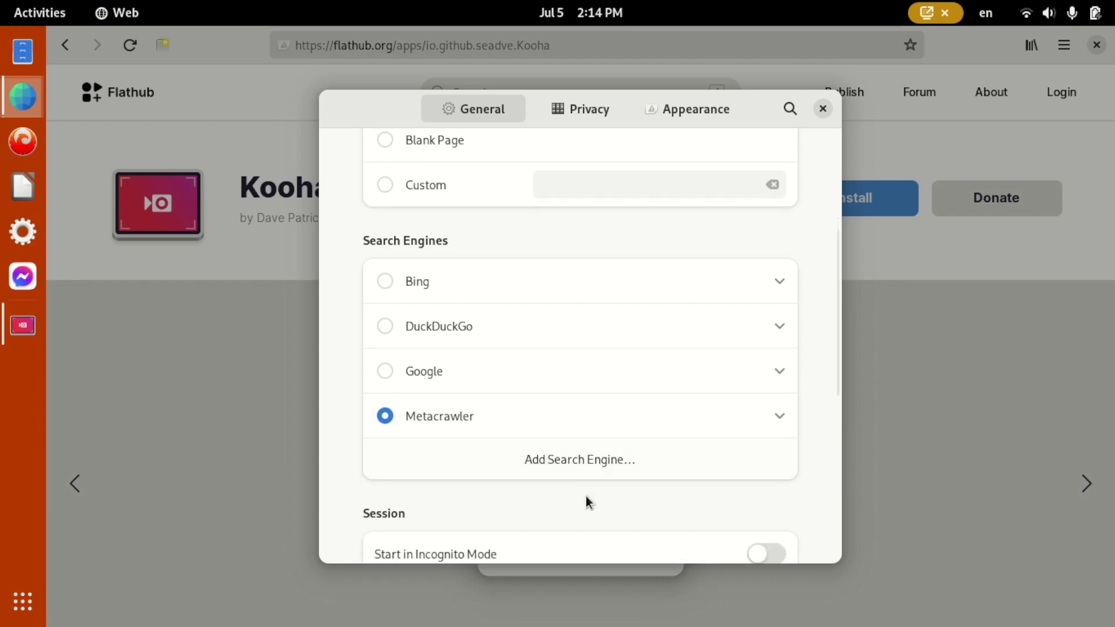
{"action": "scroll", "coordinate": [585, 496], "scroll_direction": "down", "scroll_amount": 2}
{"action": "scroll", "coordinate": [586, 496], "scroll_direction": "down", "scroll_amount": 1}
{"action": "scroll", "coordinate": [586, 496], "scroll_direction": "down", "scroll_amount": 1}
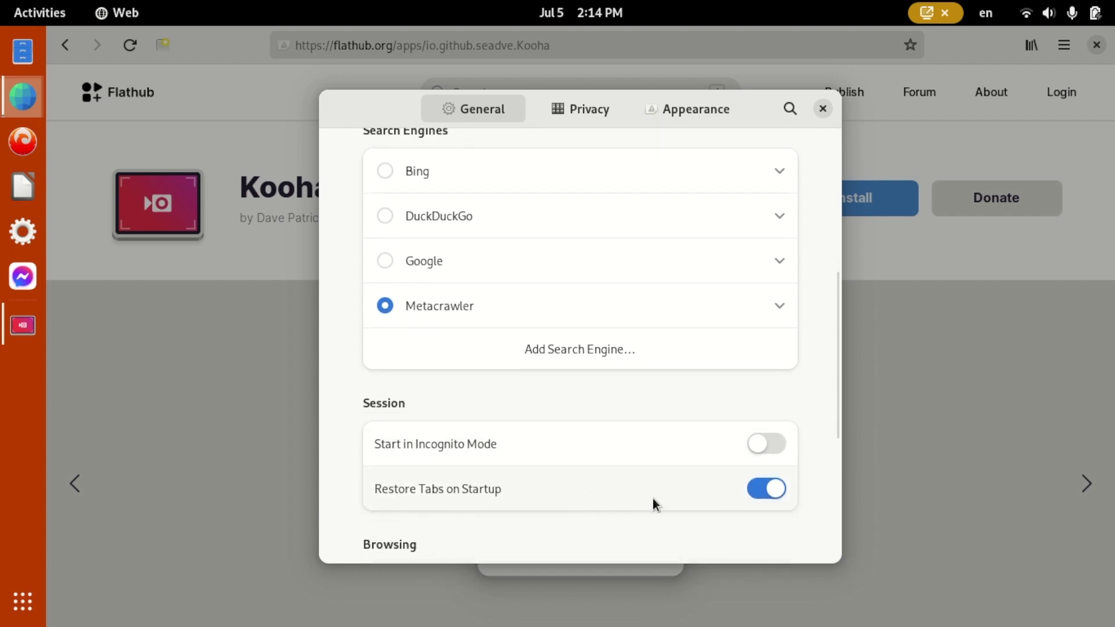
{"action": "scroll", "coordinate": [738, 497], "scroll_direction": "down", "scroll_amount": 1}
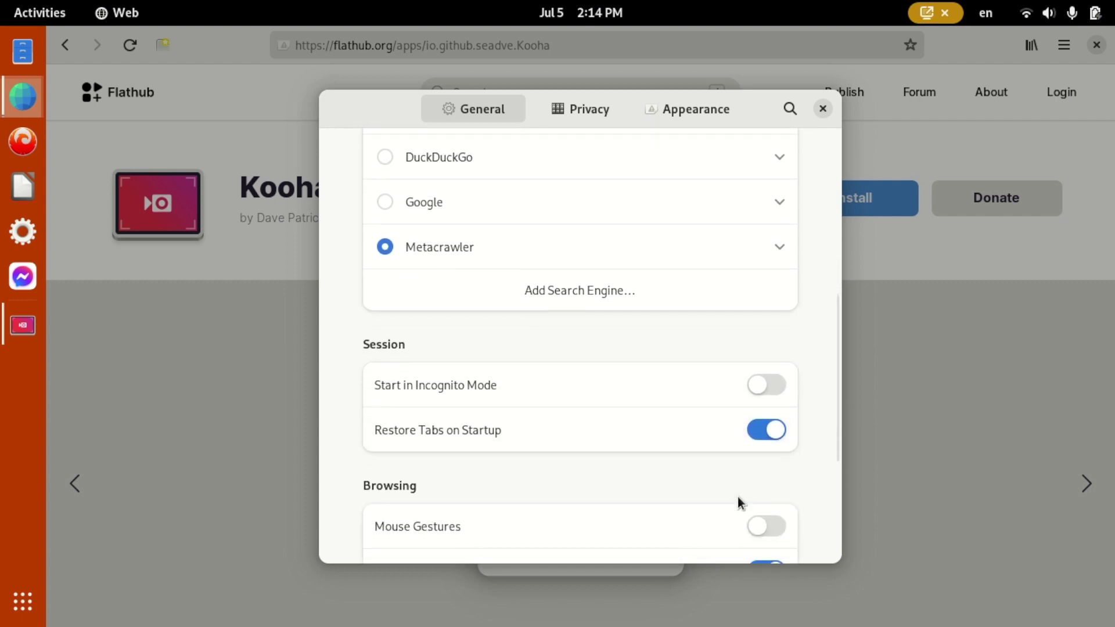
{"action": "scroll", "coordinate": [738, 497], "scroll_direction": "down", "scroll_amount": 2}
{"action": "scroll", "coordinate": [738, 497], "scroll_direction": "down", "scroll_amount": 2}
{"action": "scroll", "coordinate": [738, 497], "scroll_direction": "down", "scroll_amount": 1}
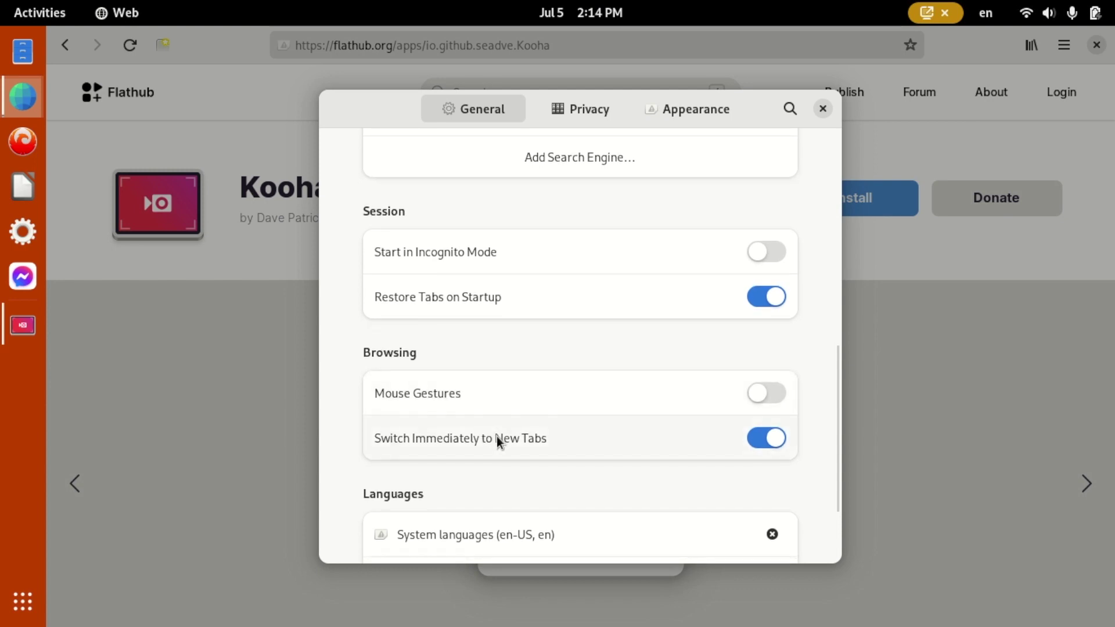
{"action": "scroll", "coordinate": [497, 437], "scroll_direction": "down", "scroll_amount": 2}
{"action": "scroll", "coordinate": [580, 490], "scroll_direction": "down", "scroll_amount": 1}
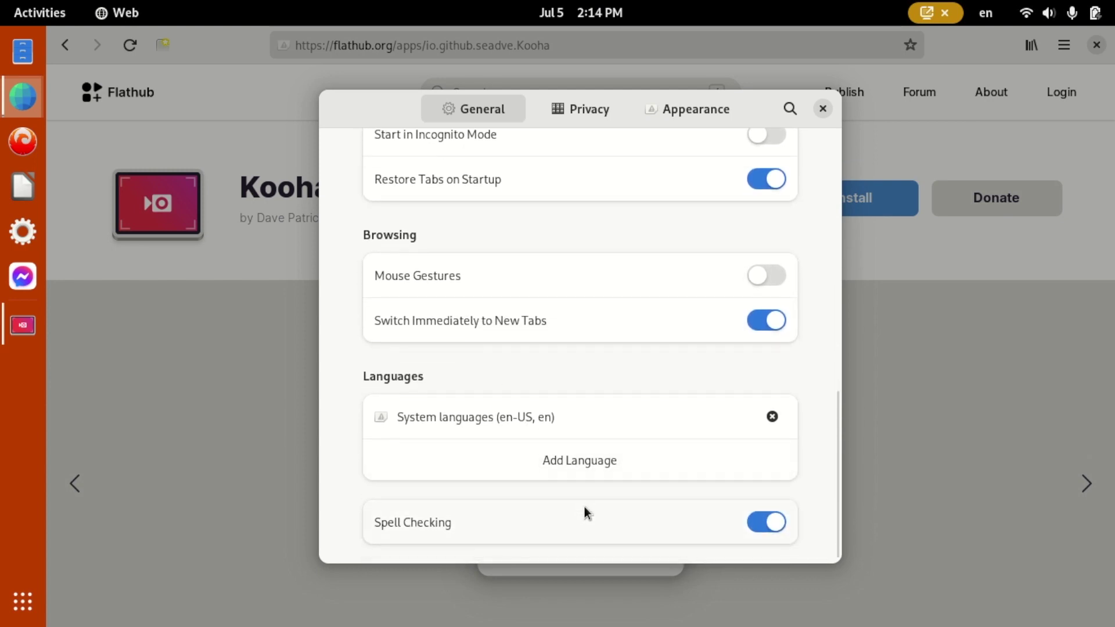
{"action": "scroll", "coordinate": [585, 506], "scroll_direction": "up", "scroll_amount": 5}
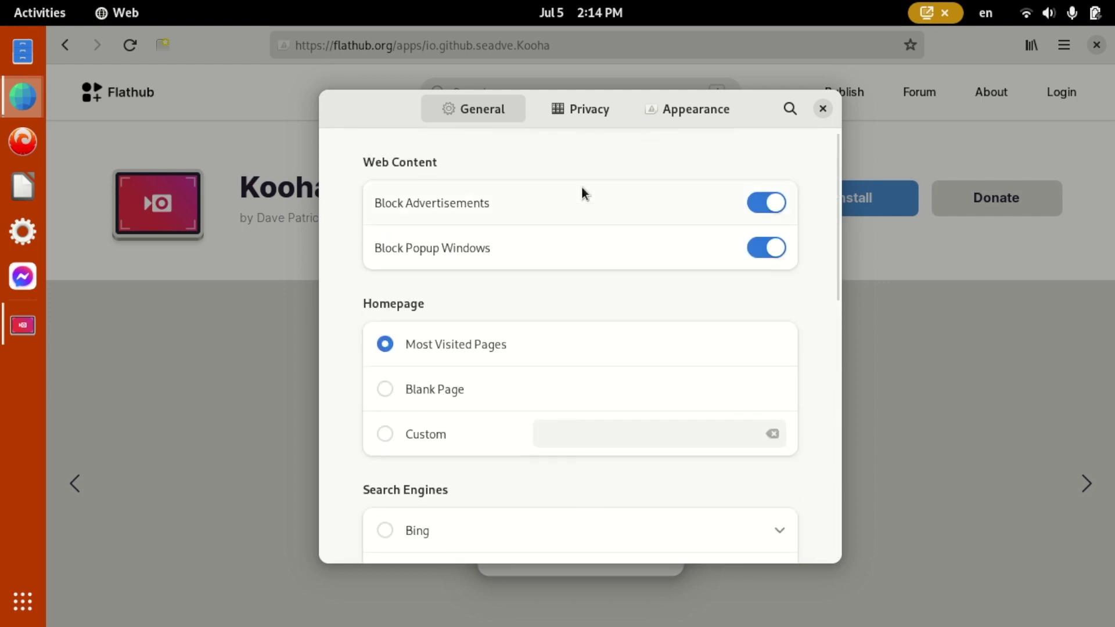
Browse the Privacy and Appearance preference pages, then close Preferences.
{"action": "left_click", "coordinate": [589, 109]}
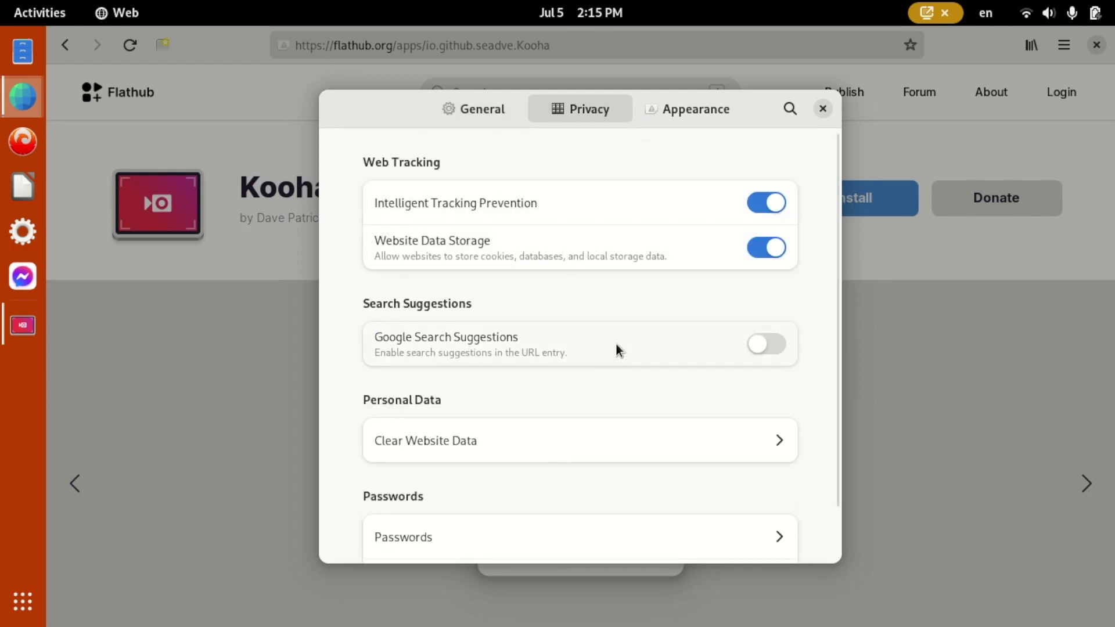
{"action": "scroll", "coordinate": [617, 345], "scroll_direction": "down", "scroll_amount": 3}
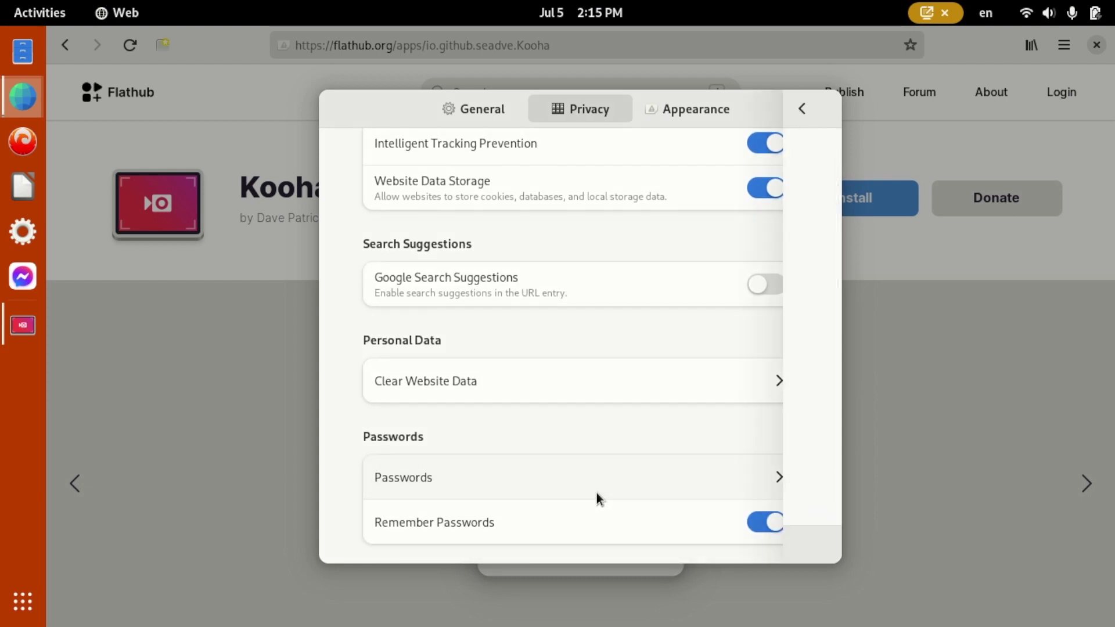
{"action": "left_click", "coordinate": [699, 109]}
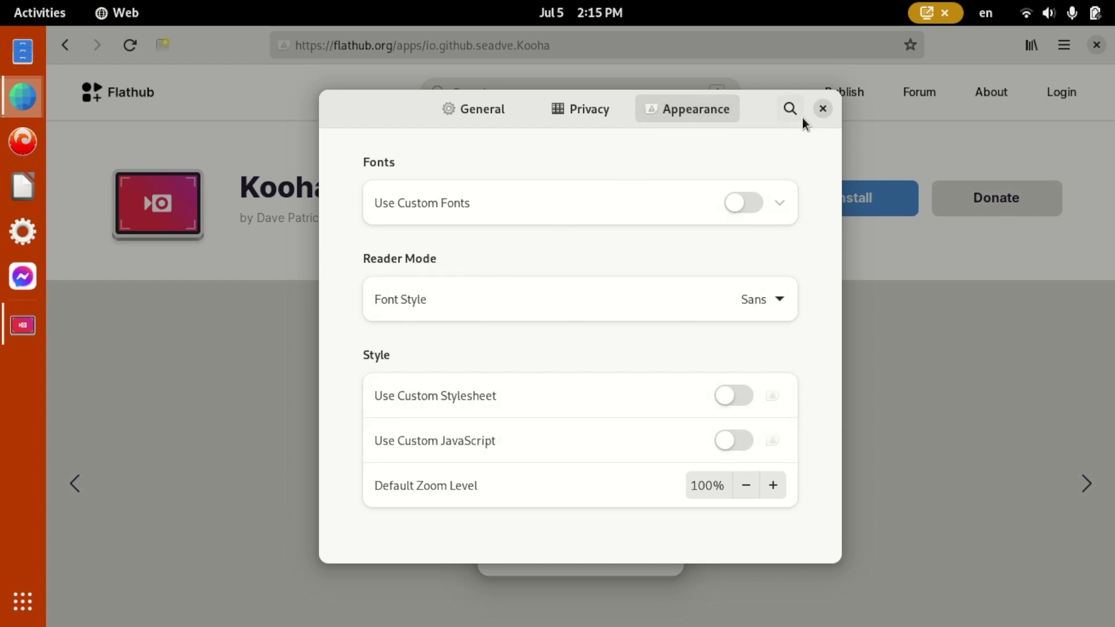
{"action": "left_click", "coordinate": [822, 111]}
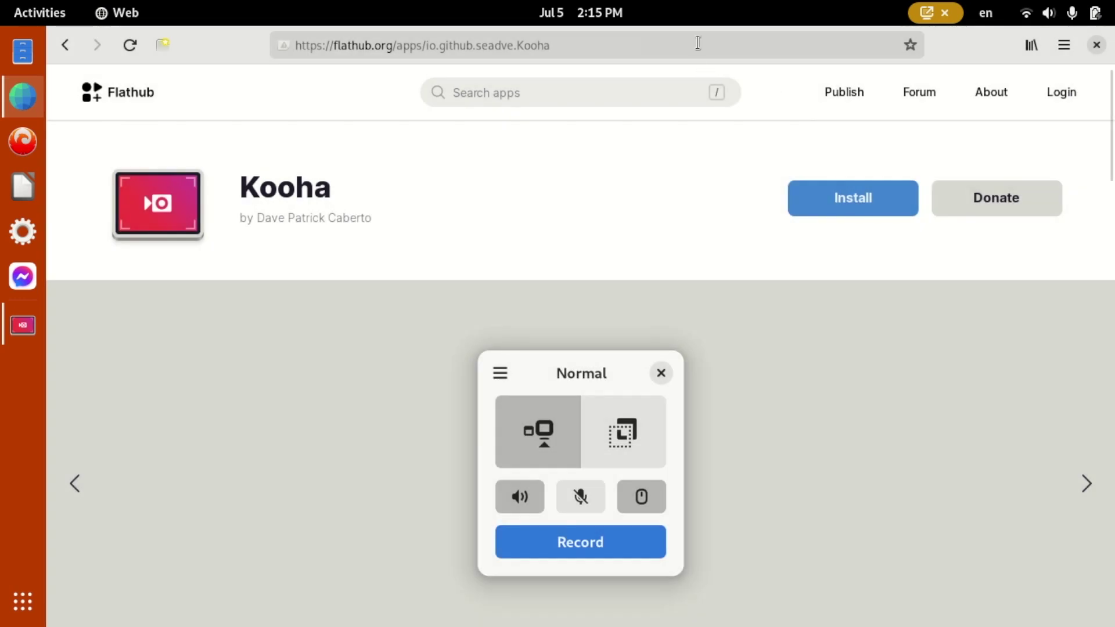
Replace the Kooha Flathub address with youtube and load it.
{"action": "left_click", "coordinate": [698, 45]}
{"action": "key", "text": "ctrl+a"}
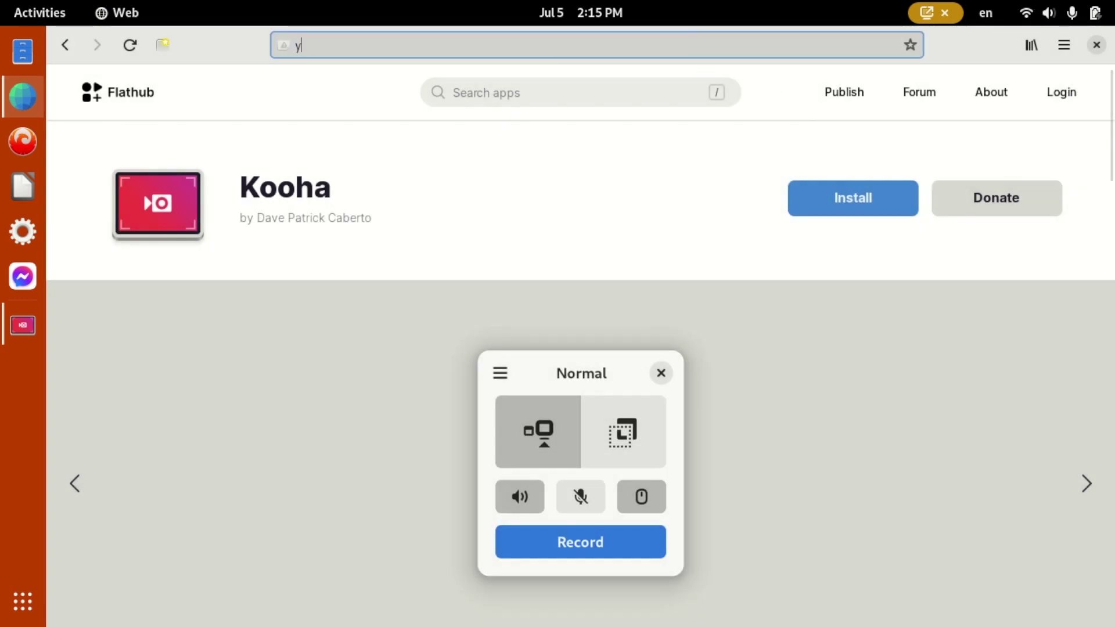
{"action": "type", "text": "youtube"}
{"action": "key", "text": "Return"}
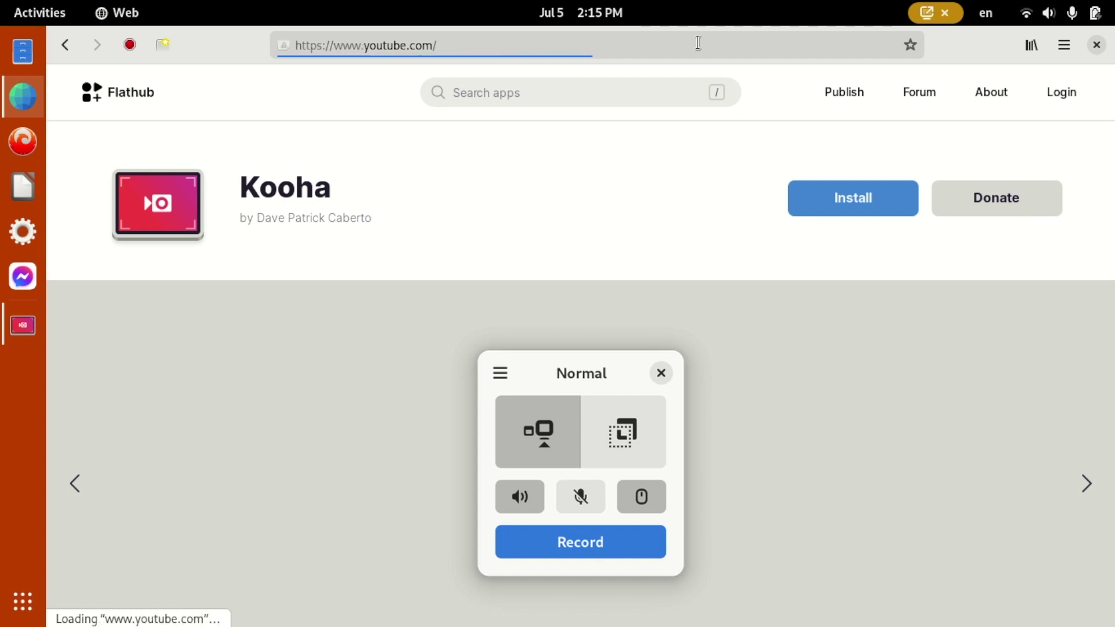
Run neofetch in a new terminal and highlight the 17 flatpak packages count.
{"action": "key", "text": "ctrl+alt+t"}
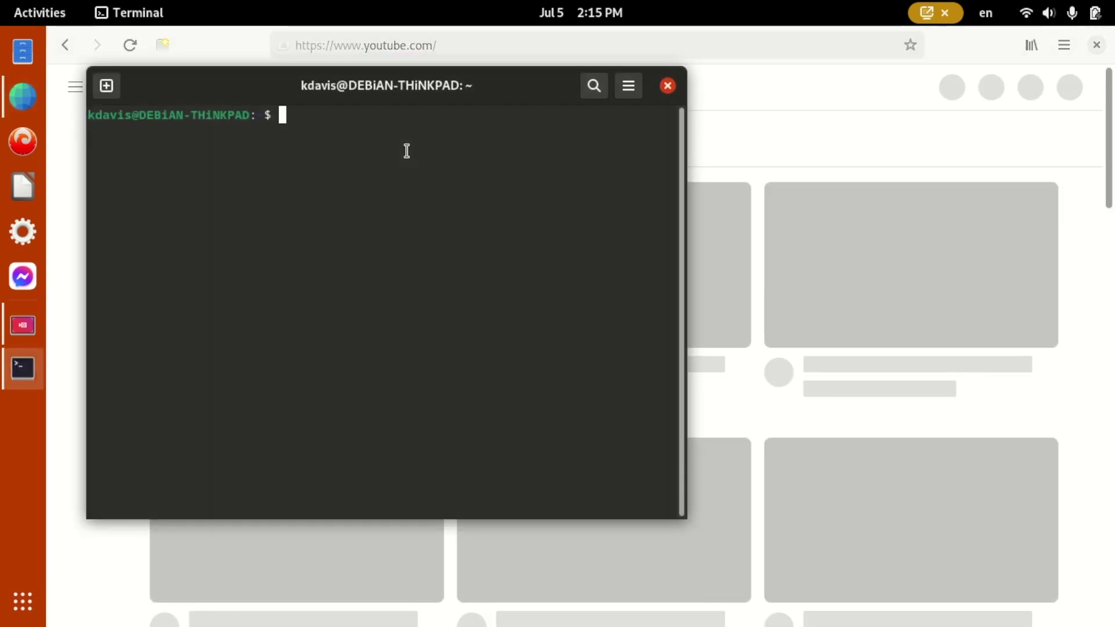
{"action": "type", "text": "neofetch"}
{"action": "key", "text": "Return"}
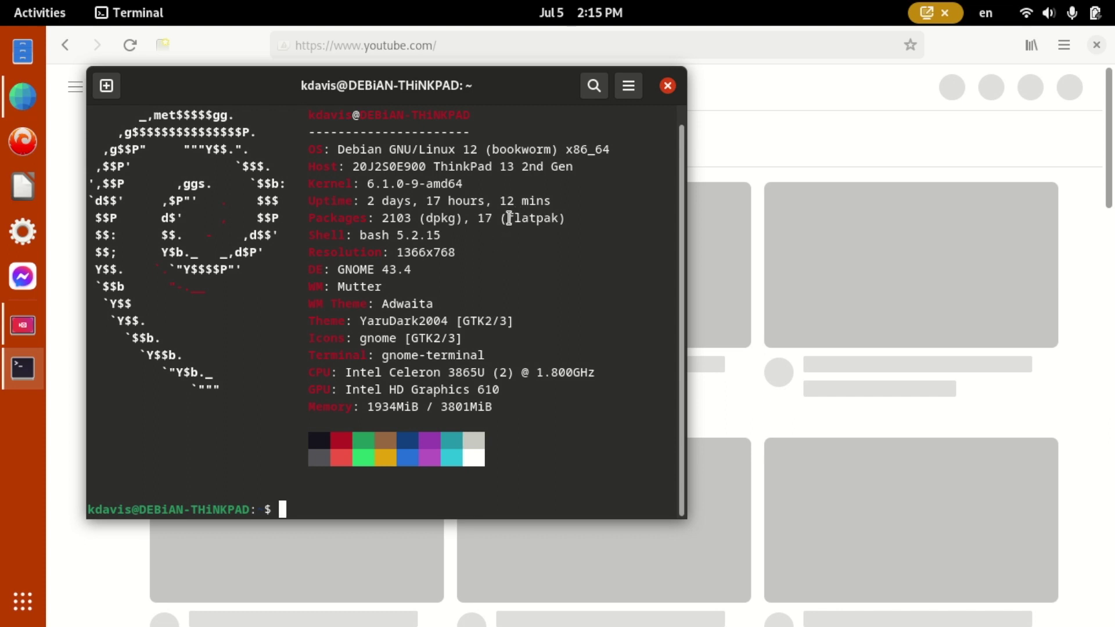
{"action": "left_click_drag", "start_coordinate": [509, 220], "coordinate": [558, 218]}
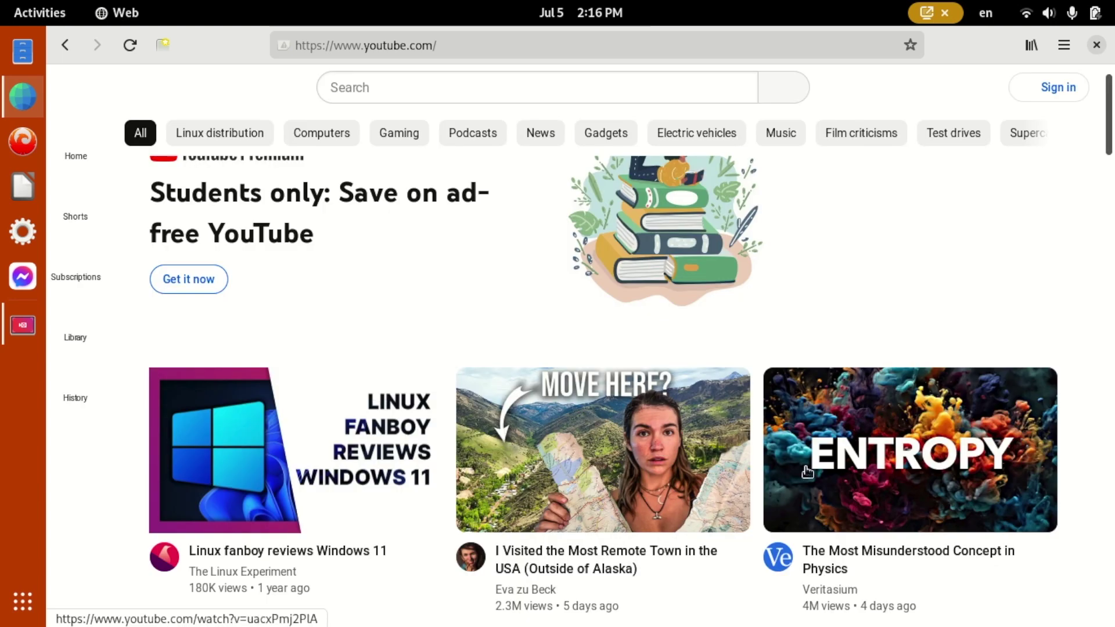
Play 'Linux fanboy reviews Windows 11' from its Installation chapter, then start entering gnome-look.
{"action": "left_click", "coordinate": [364, 449]}
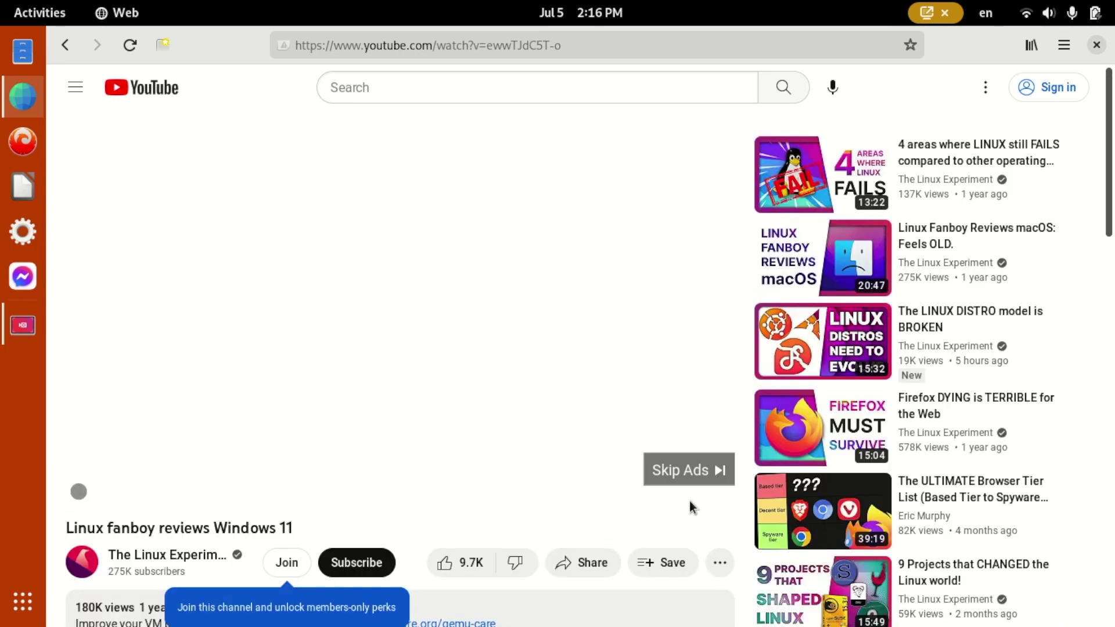
{"action": "left_click", "coordinate": [689, 470]}
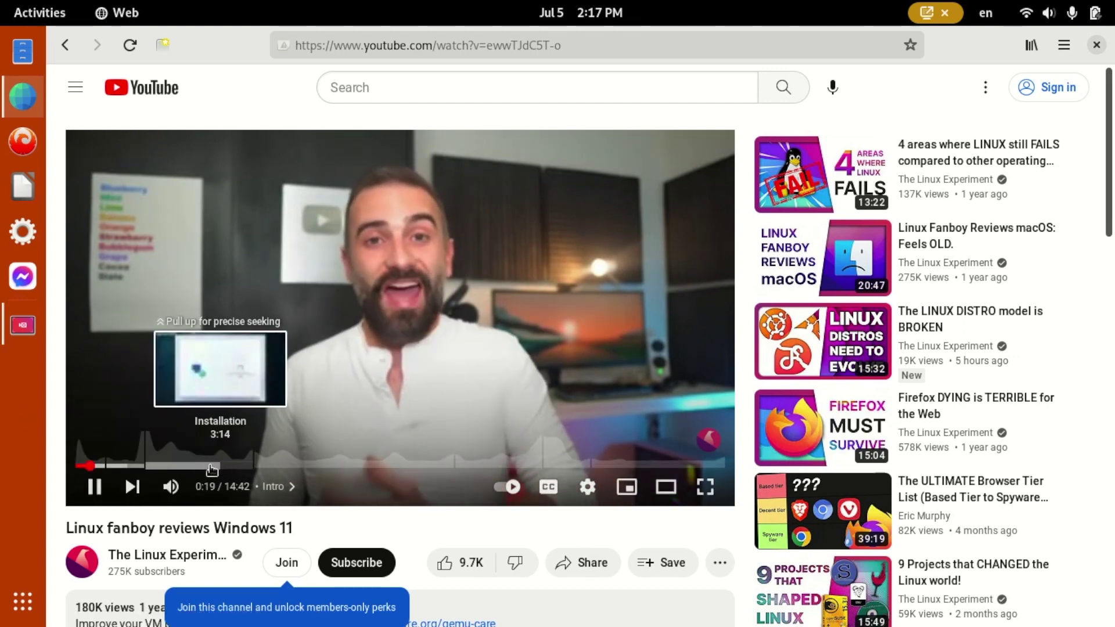
{"action": "left_click_drag", "start_coordinate": [175, 467], "coordinate": [204, 467]}
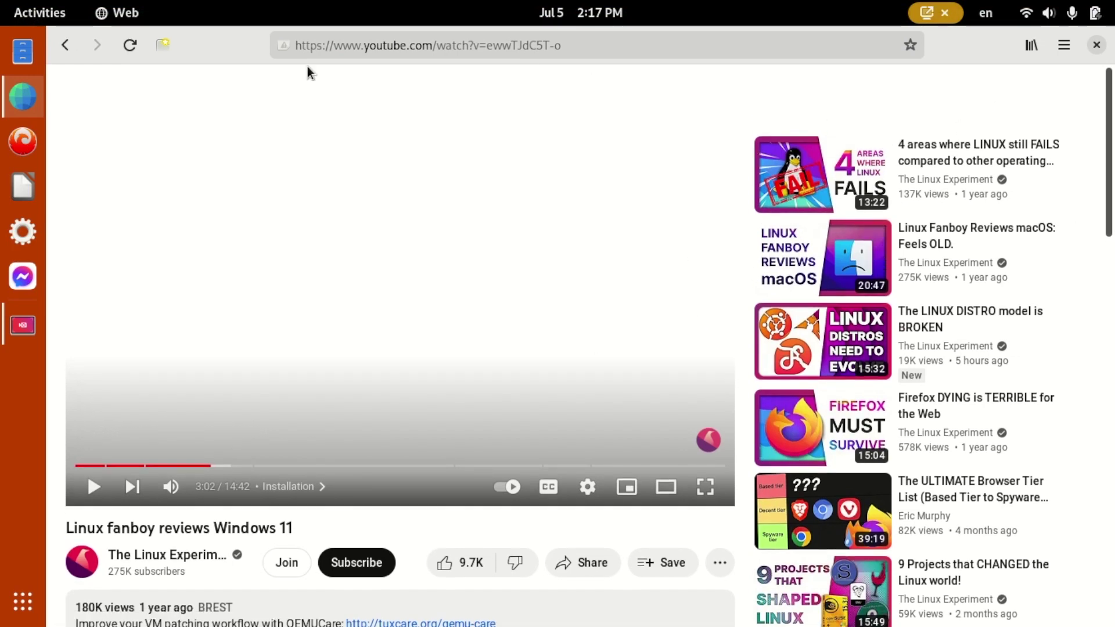
{"action": "left_click", "coordinate": [433, 45]}
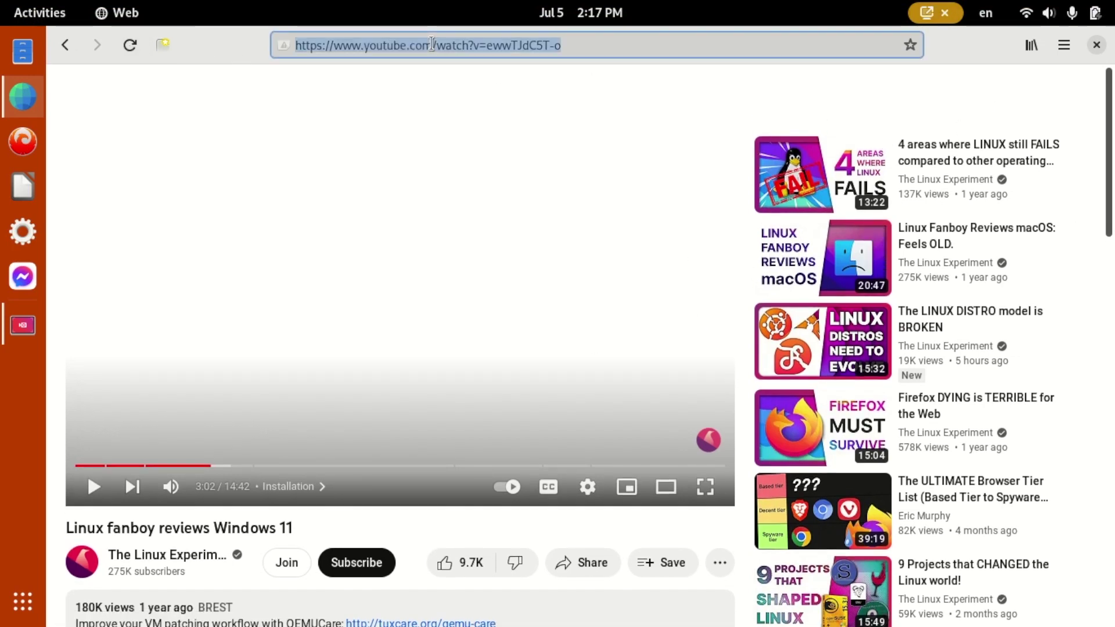
{"action": "type", "text": "://gnome-look.org/"}
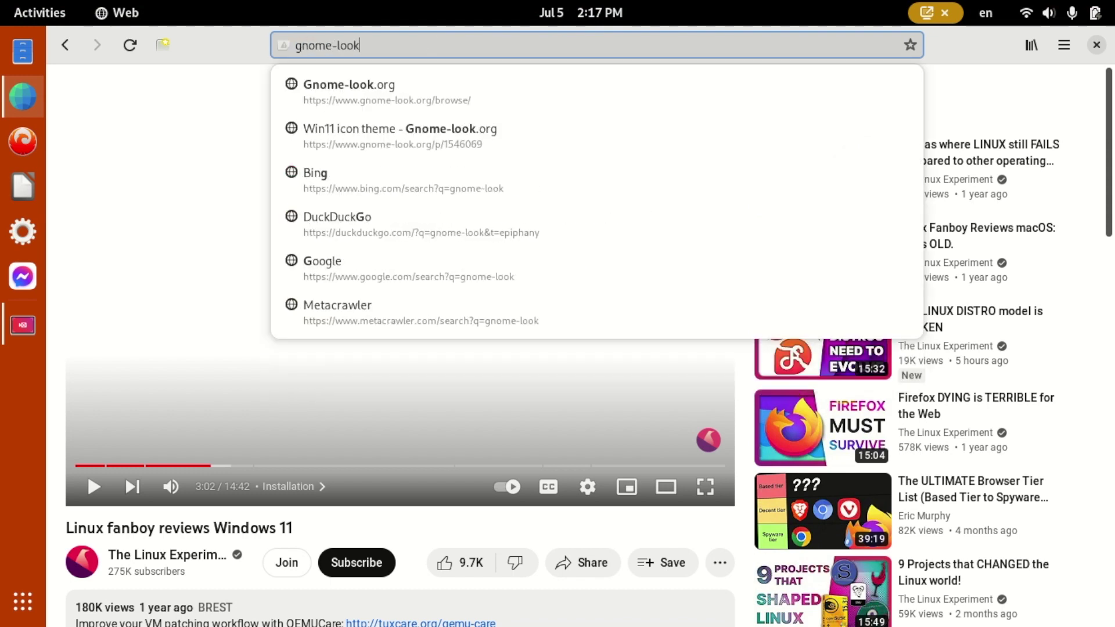
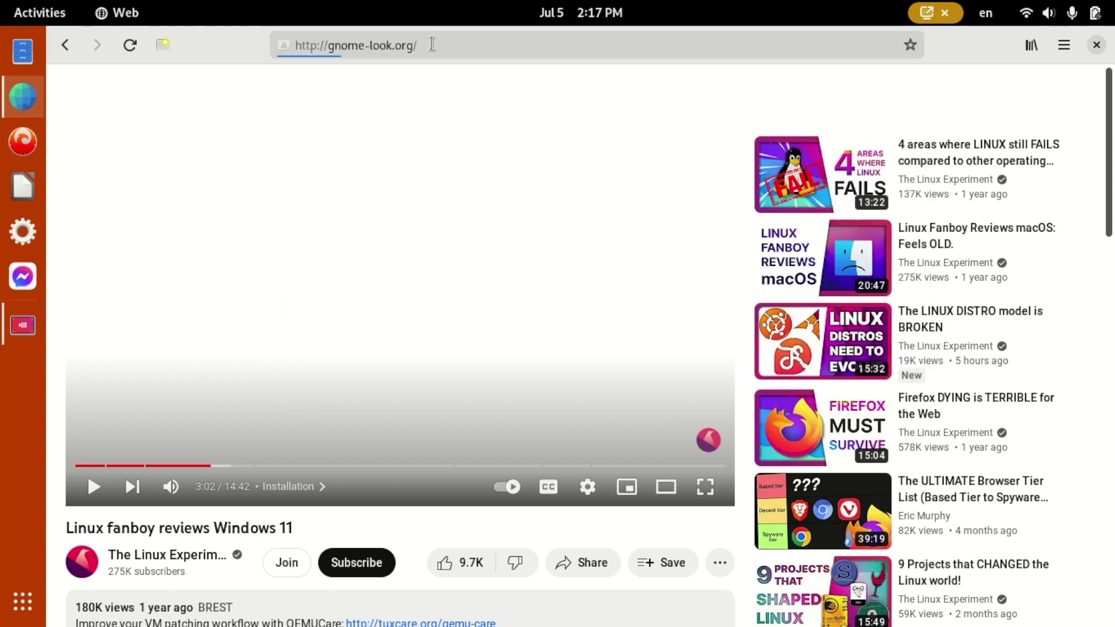
Search 'jingle bells' in a new tab, then return to the gnome-look.org tab.
{"action": "key", "text": "ctrl+t"}
{"action": "type", "text": "jingle b"}
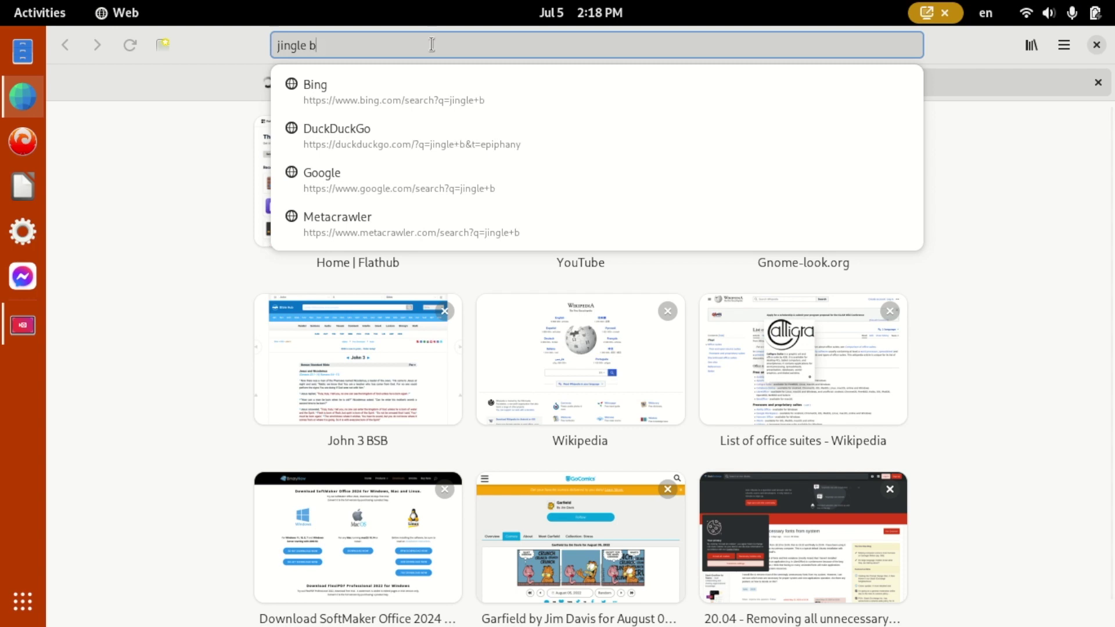
{"action": "type", "text": "ells"}
{"action": "key", "text": "Return"}
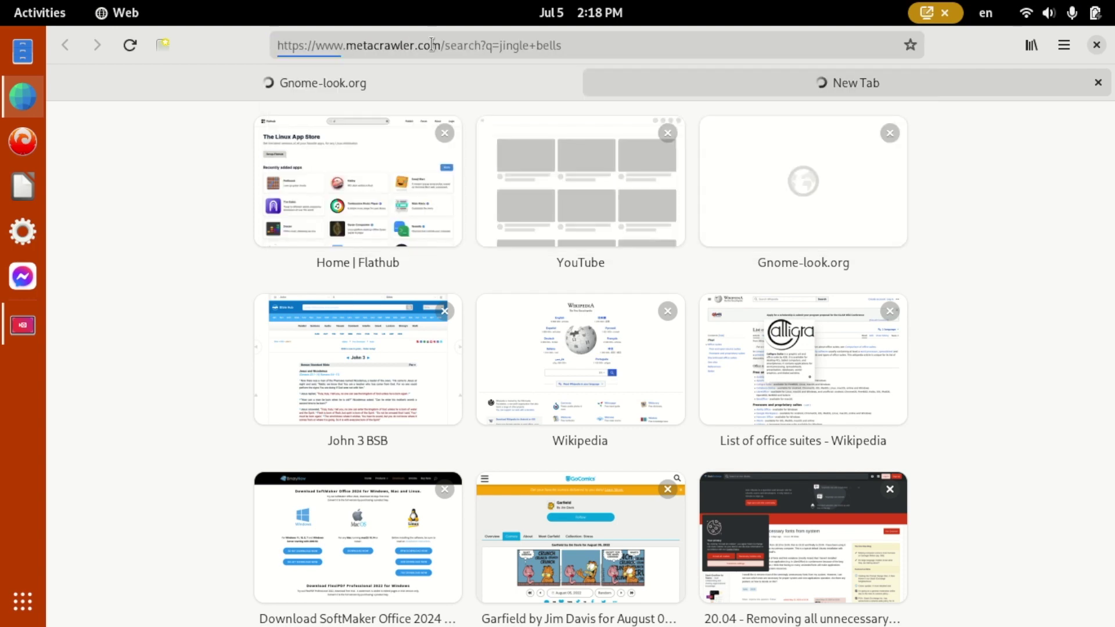
{"action": "left_click", "coordinate": [498, 79]}
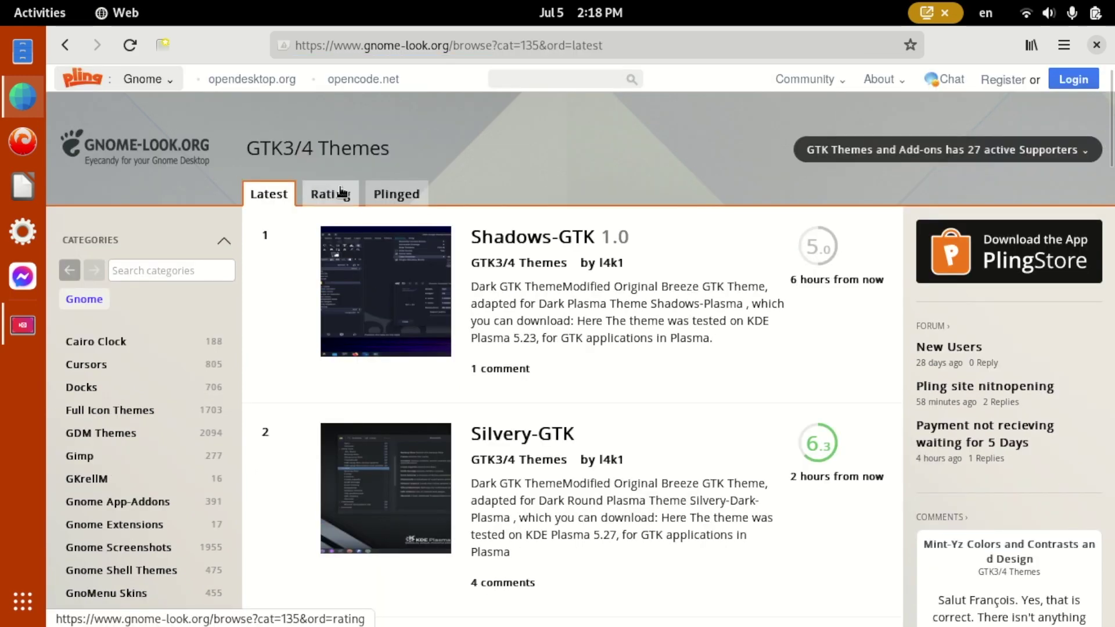
Sort the GTK3/4 themes by rating, go to page 2, and open the Desert theme.
{"action": "left_click", "coordinate": [341, 193]}
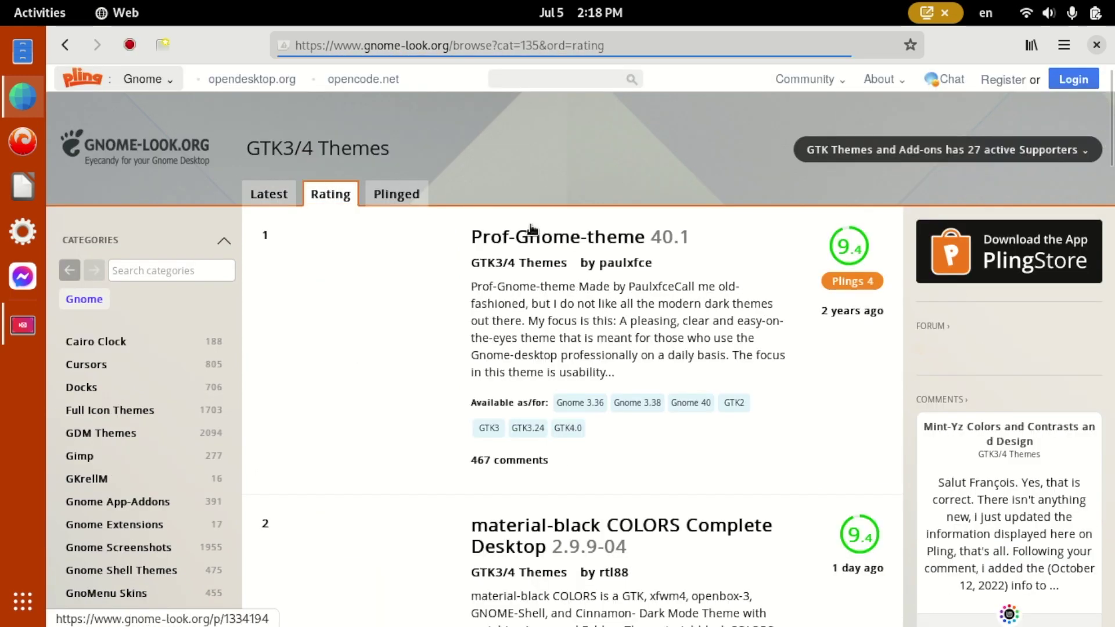
{"action": "scroll", "coordinate": [615, 271], "scroll_direction": "down", "scroll_amount": 4}
{"action": "scroll", "coordinate": [615, 272], "scroll_direction": "down", "scroll_amount": 4}
{"action": "scroll", "coordinate": [644, 411], "scroll_direction": "down", "scroll_amount": 5}
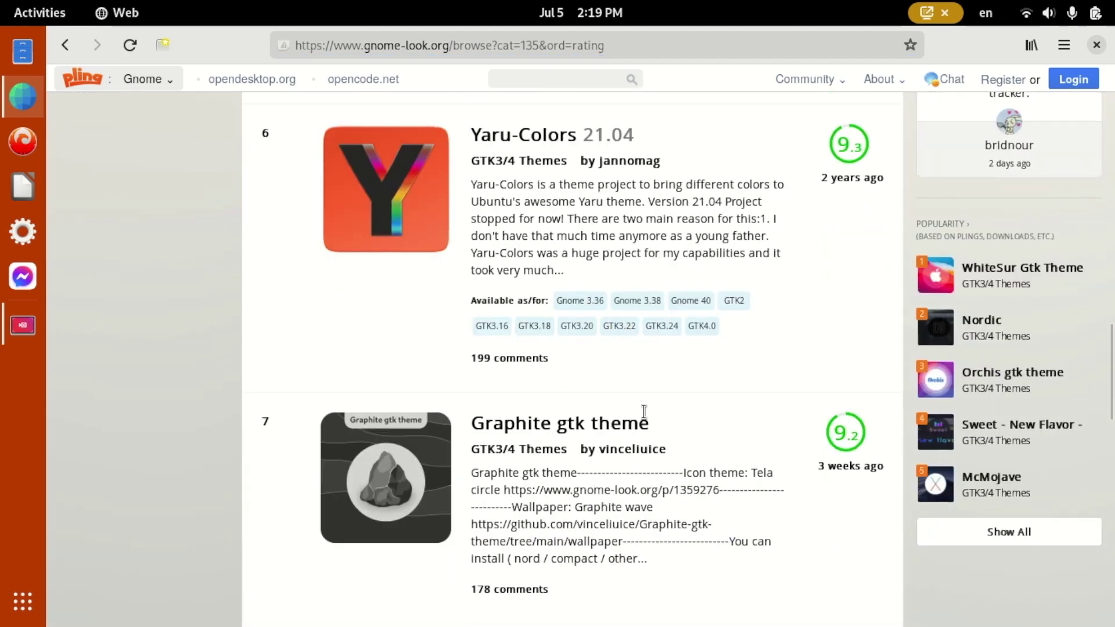
{"action": "scroll", "coordinate": [645, 412], "scroll_direction": "down", "scroll_amount": 8}
{"action": "left_click", "coordinate": [490, 411]}
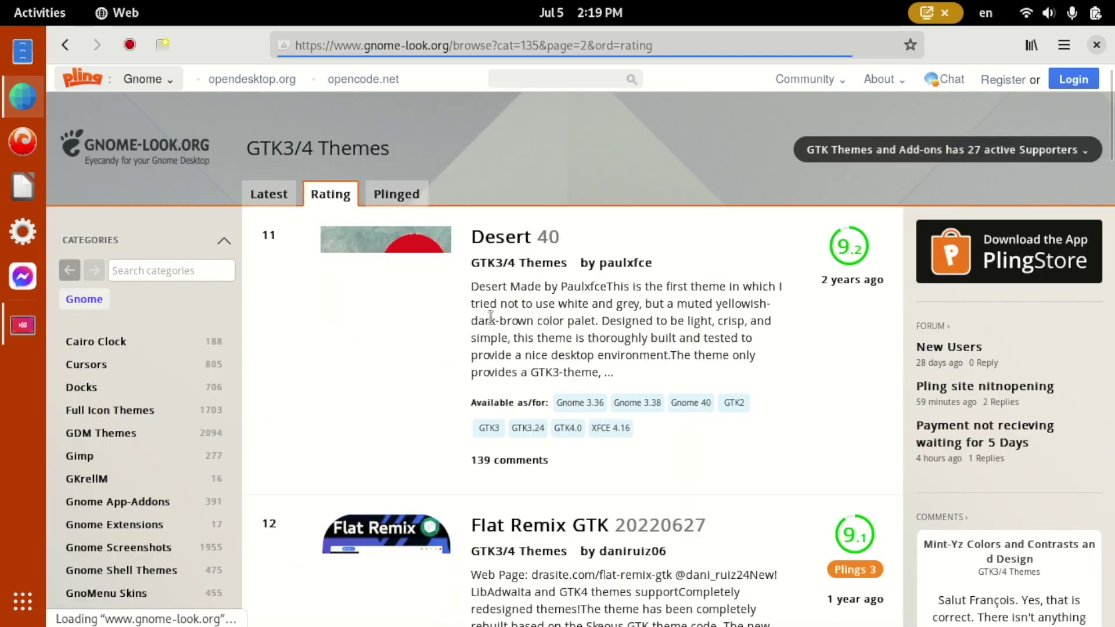
{"action": "left_click", "coordinate": [489, 241]}
{"action": "scroll", "coordinate": [421, 435], "scroll_direction": "down", "scroll_amount": 1}
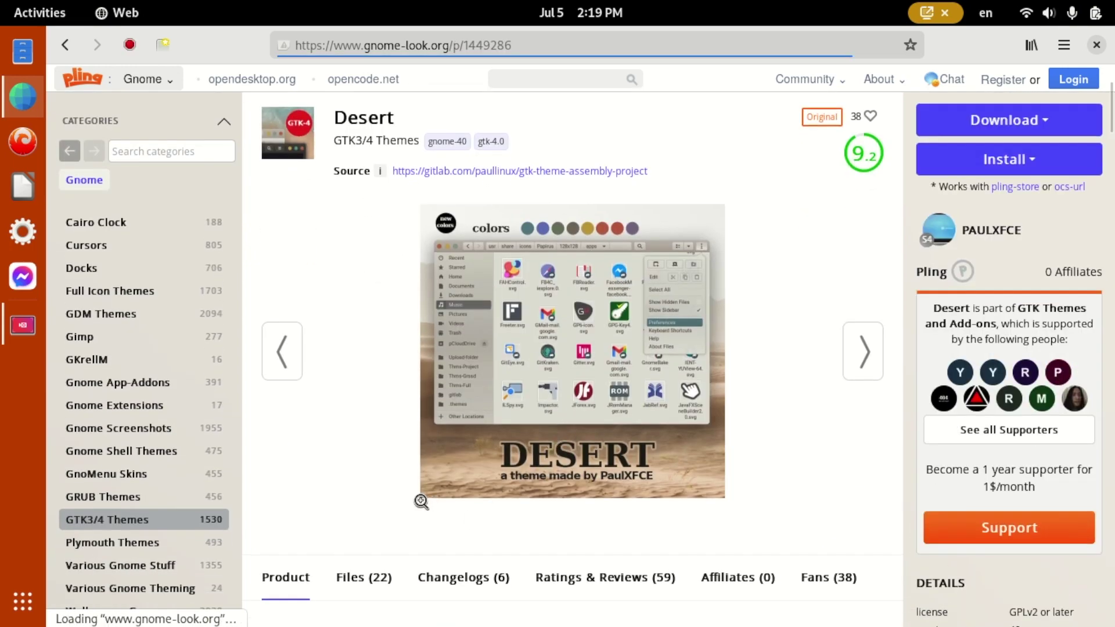
Download Desert-Orange-1.3.tar.xz from the Desert theme's Files list.
{"action": "left_click", "coordinate": [364, 576]}
{"action": "scroll", "coordinate": [372, 413], "scroll_direction": "down", "scroll_amount": 3}
{"action": "scroll", "coordinate": [470, 454], "scroll_direction": "down", "scroll_amount": 2}
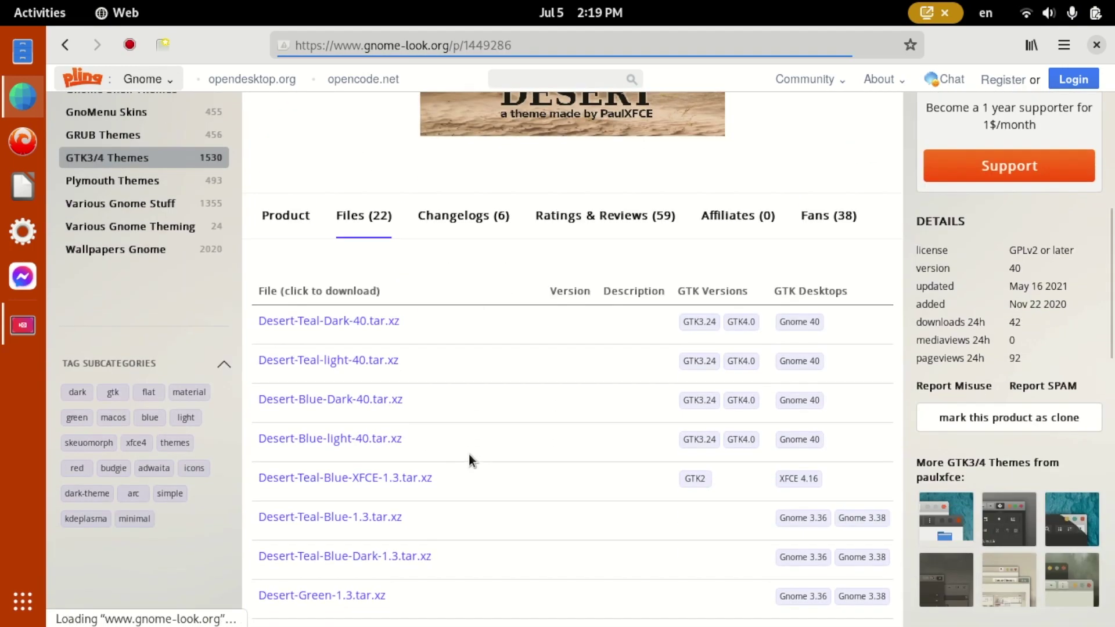
{"action": "scroll", "coordinate": [468, 453], "scroll_direction": "down", "scroll_amount": 3}
{"action": "scroll", "coordinate": [468, 454], "scroll_direction": "down", "scroll_amount": 2}
{"action": "left_click", "coordinate": [338, 453]}
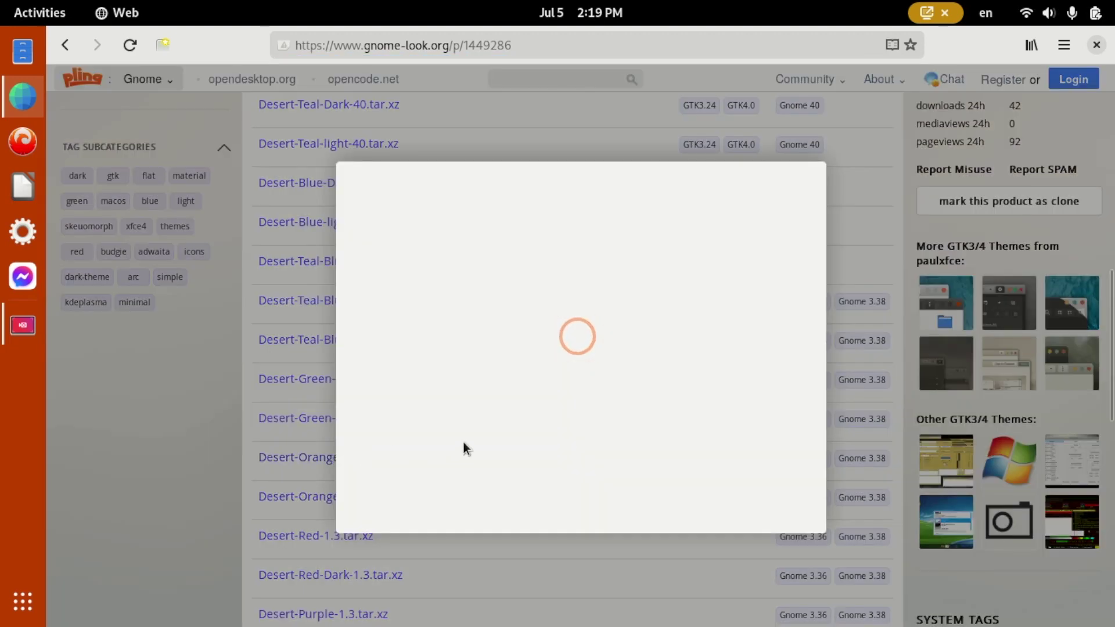
{"action": "left_click", "coordinate": [540, 312]}
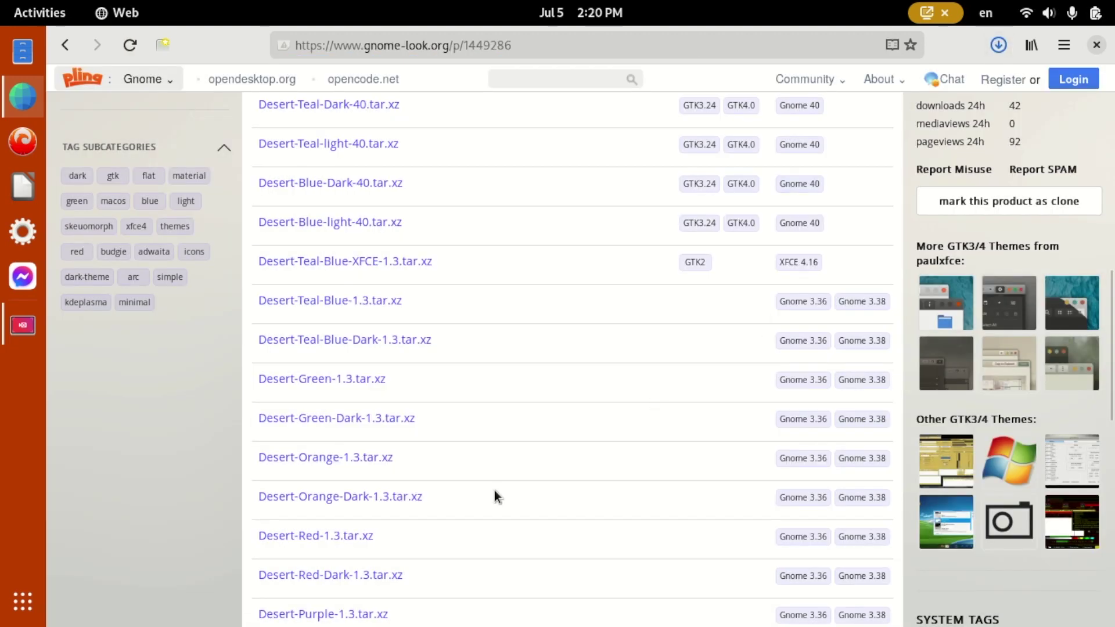
Confirm that download finished, then download Desert-Orange-Dark-1.3.tar.xz.
{"action": "left_click", "coordinate": [992, 45]}
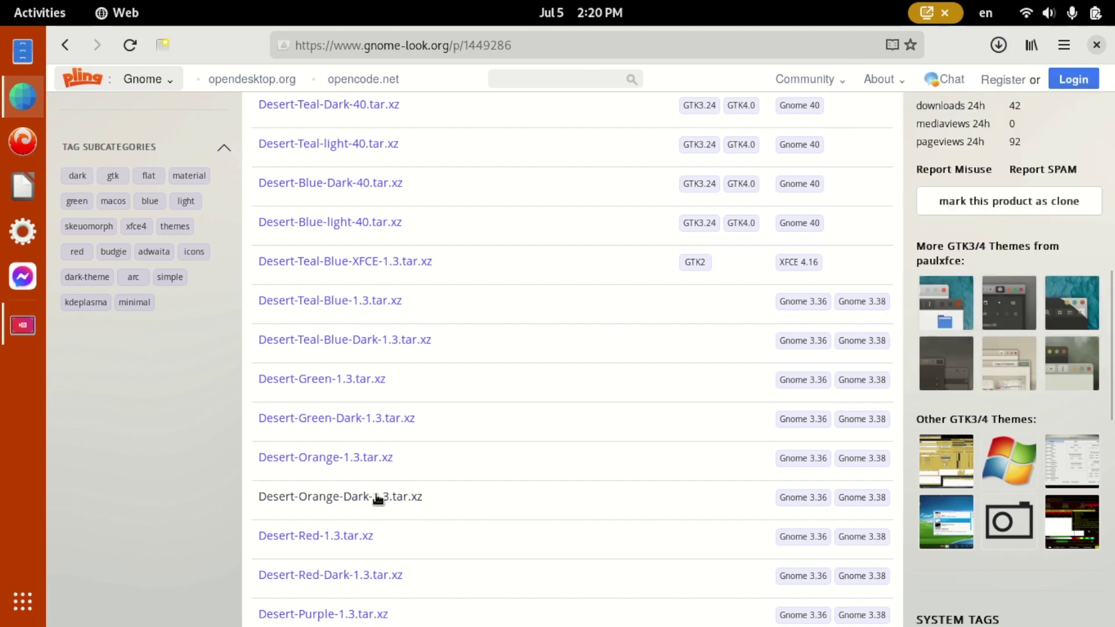
{"action": "left_click", "coordinate": [377, 498]}
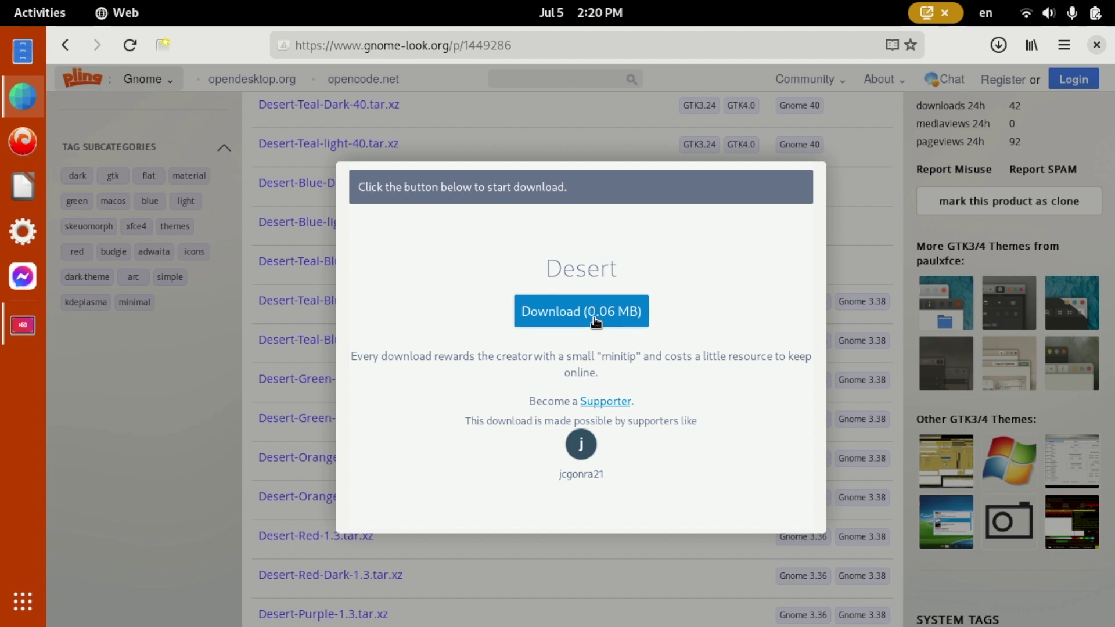
{"action": "left_click", "coordinate": [595, 321]}
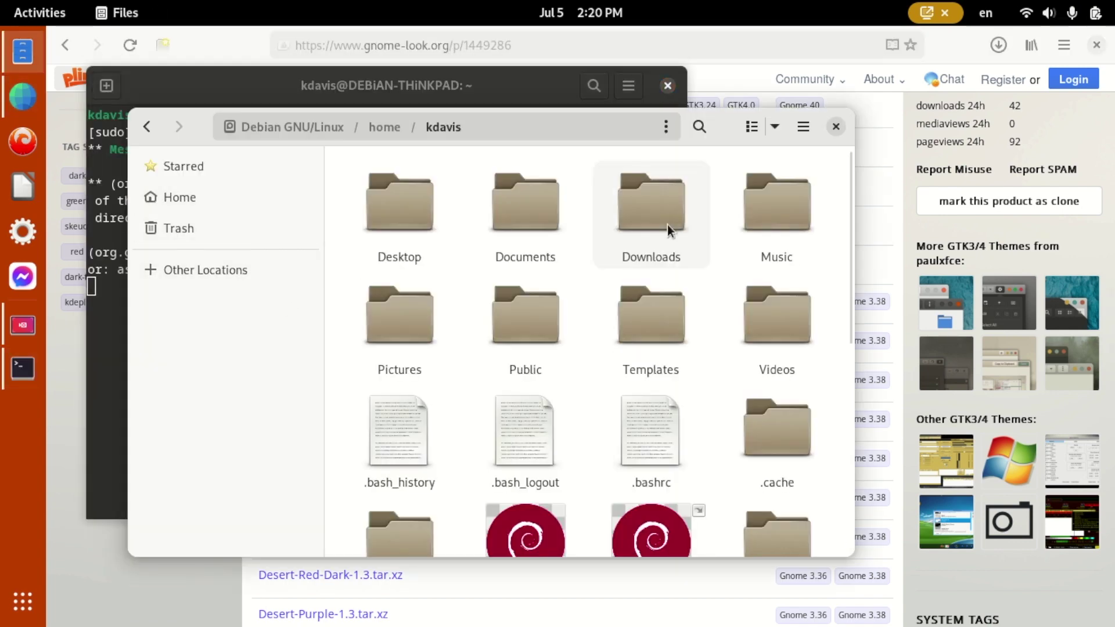
Extract the Desert-Orange-Dark-1.3 and Desert-Orange-1.3 archives in Downloads.
{"action": "double_click", "coordinate": [668, 226]}
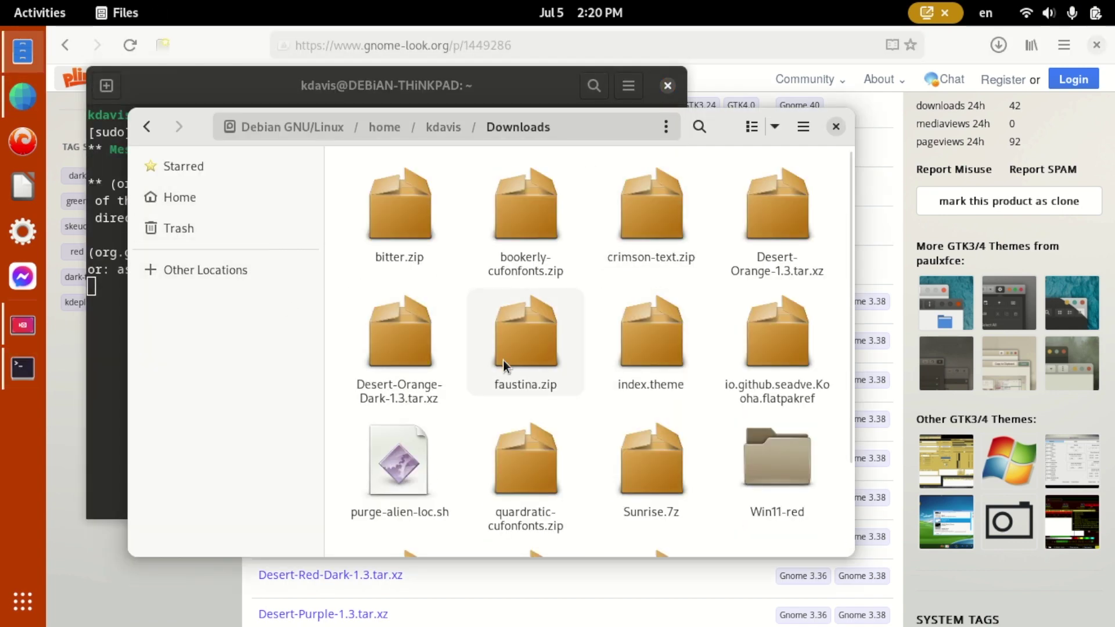
{"action": "right_click", "coordinate": [386, 352]}
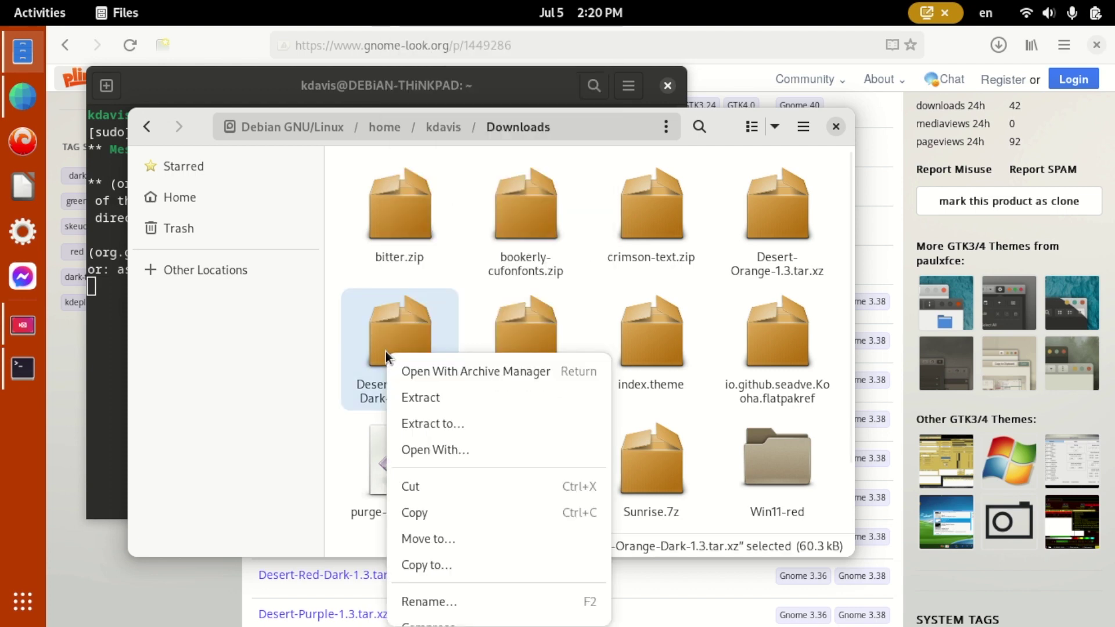
{"action": "left_click", "coordinate": [436, 403]}
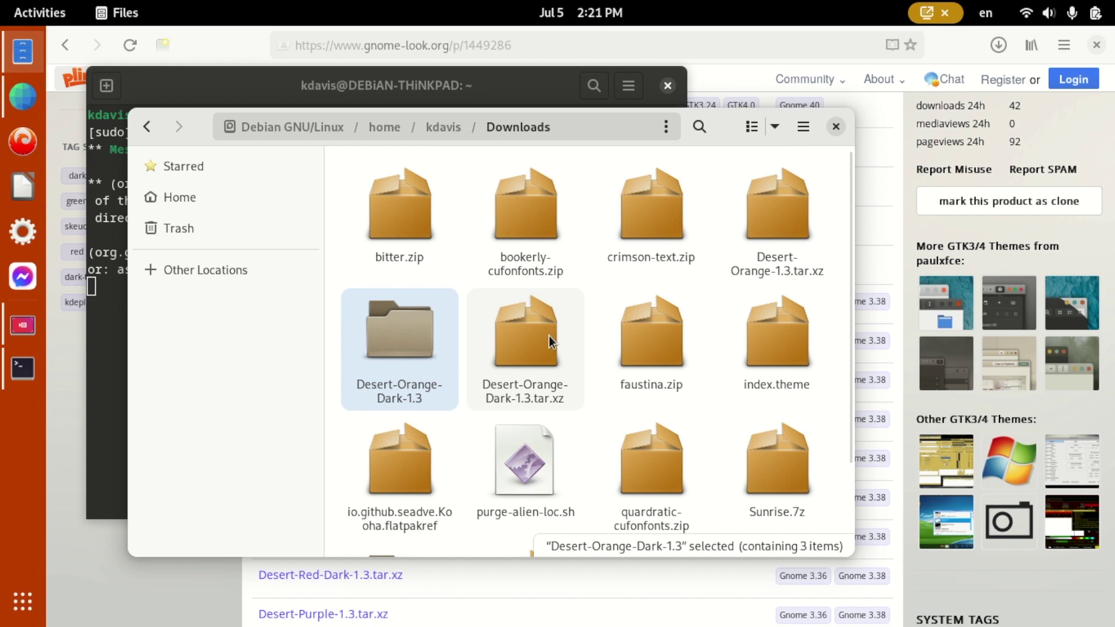
{"action": "right_click", "coordinate": [787, 226]}
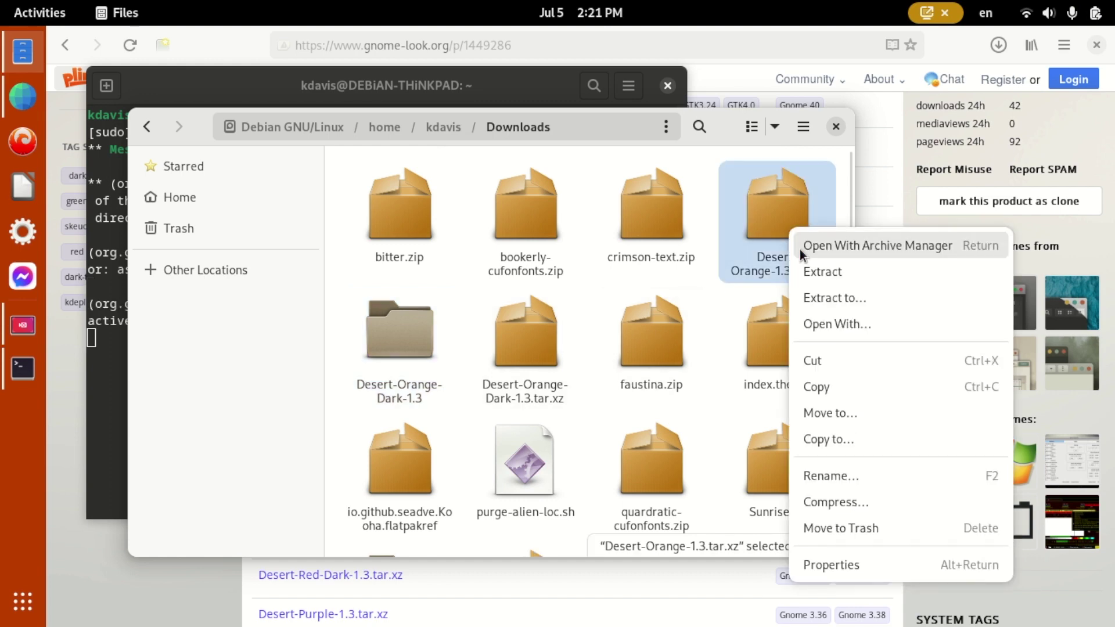
{"action": "left_click", "coordinate": [832, 276]}
Move both extracted Desert-Orange folders into ~/.themes and close Files.
{"action": "left_click", "coordinate": [534, 358], "text": "ctrl"}
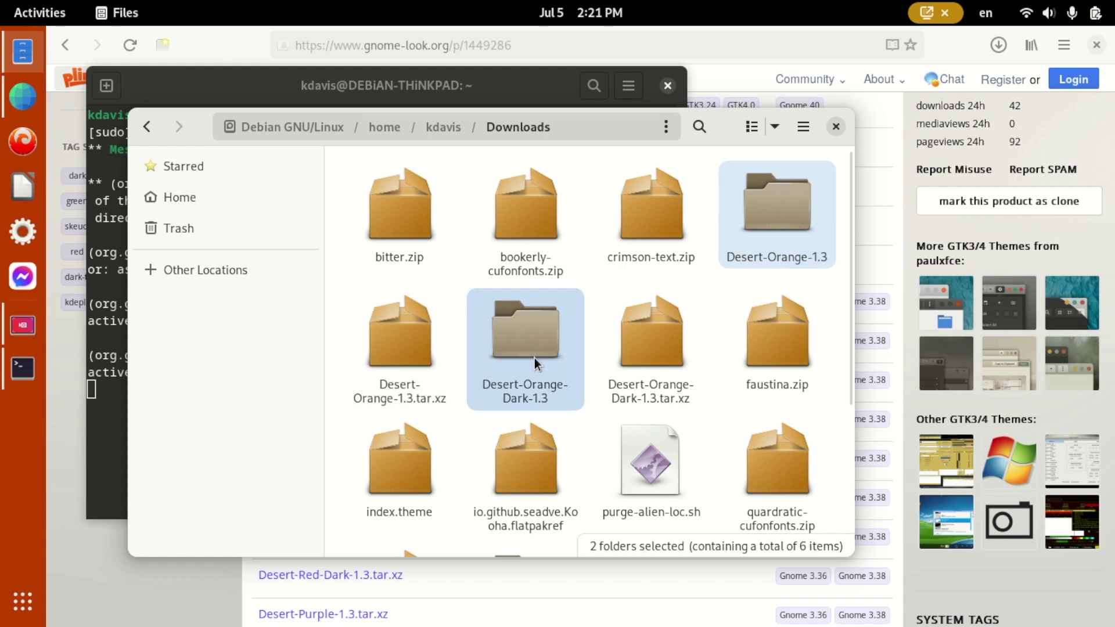
{"action": "key", "text": "ctrl+x"}
{"action": "key", "text": "alt+Up"}
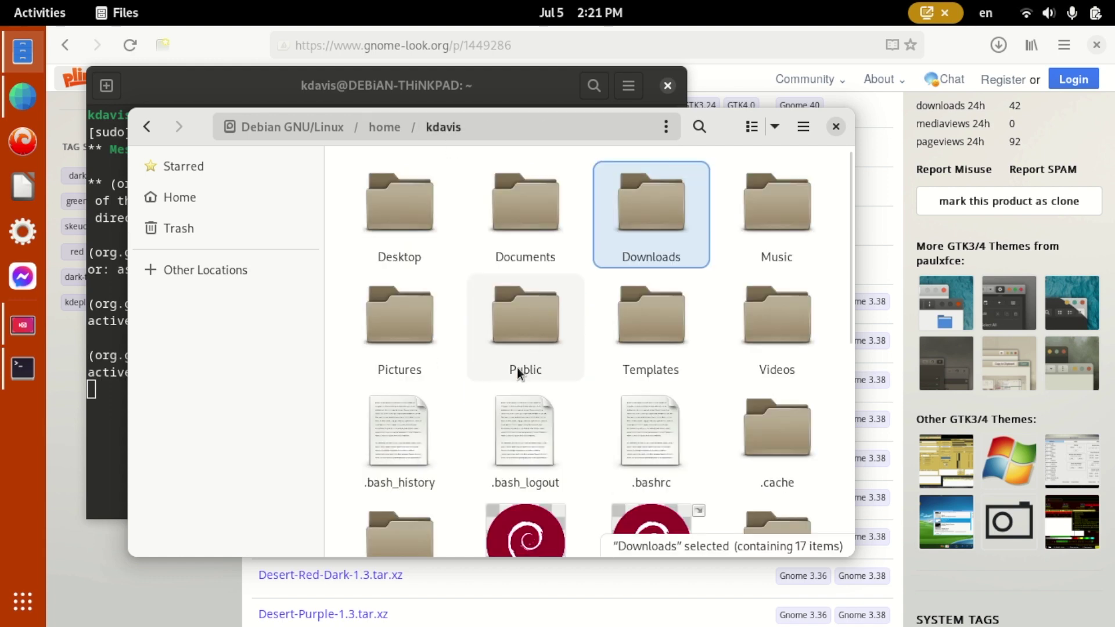
{"action": "scroll", "coordinate": [695, 281], "scroll_direction": "down", "scroll_amount": 5}
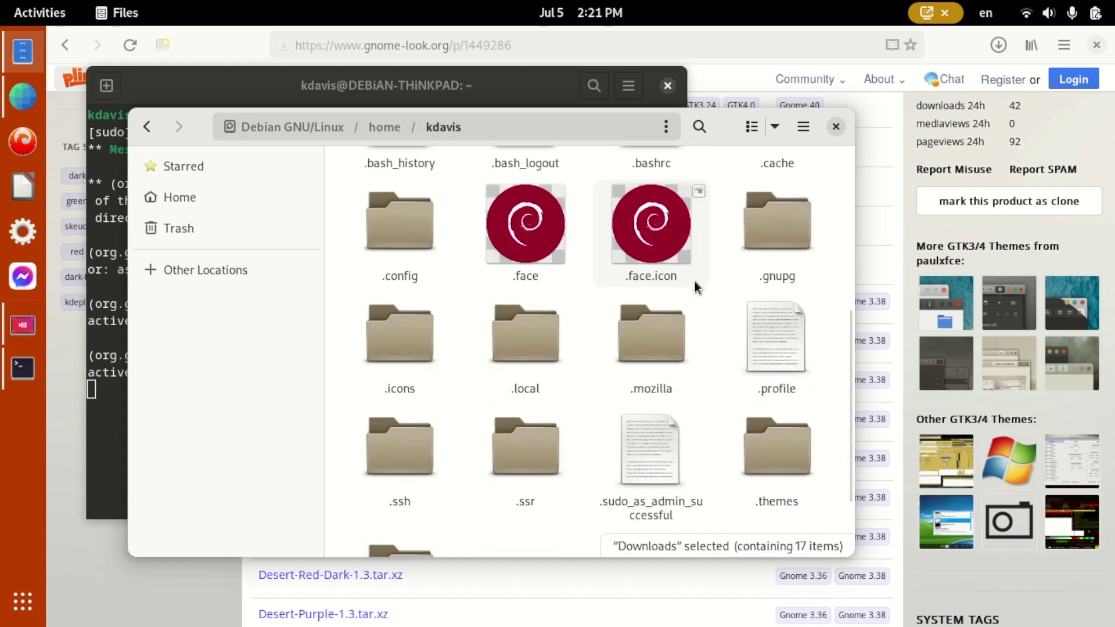
{"action": "double_click", "coordinate": [756, 459]}
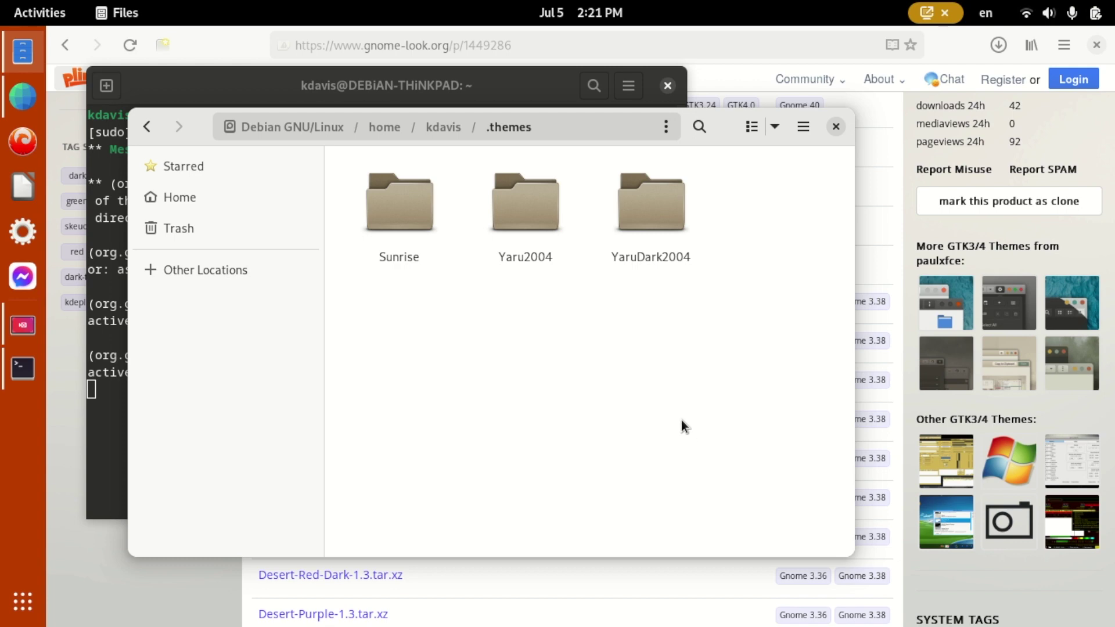
{"action": "key", "text": "ctrl+v"}
{"action": "left_click", "coordinate": [835, 126]}
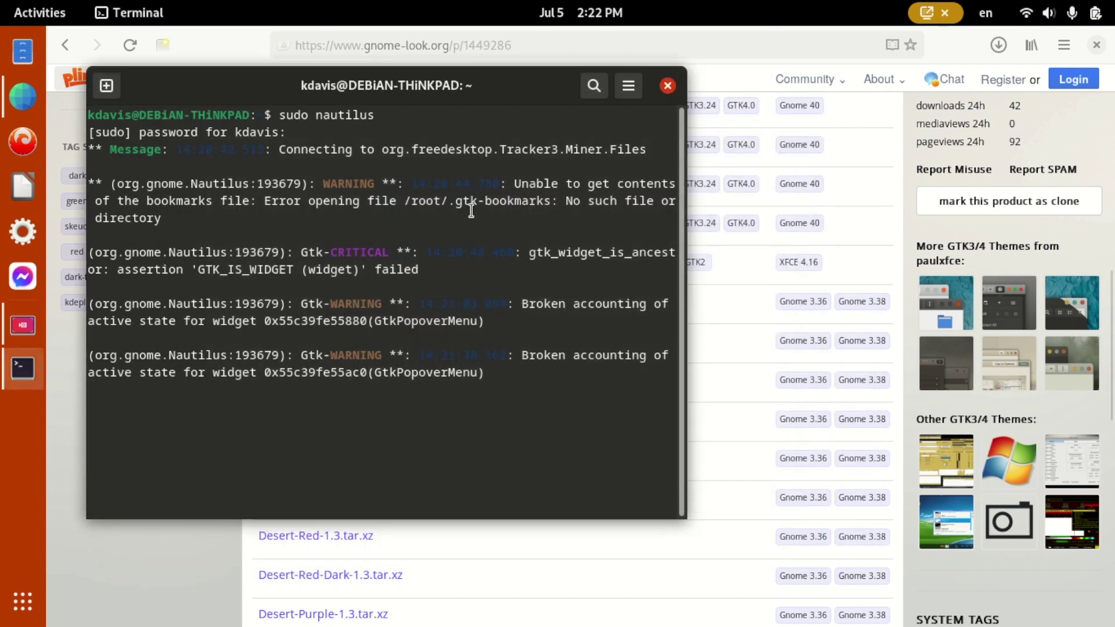
Launch Tweaks and set the Legacy Applications theme to Desert-Orange-1.3.
{"action": "key", "text": "super"}
{"action": "type", "text": "tweal"}
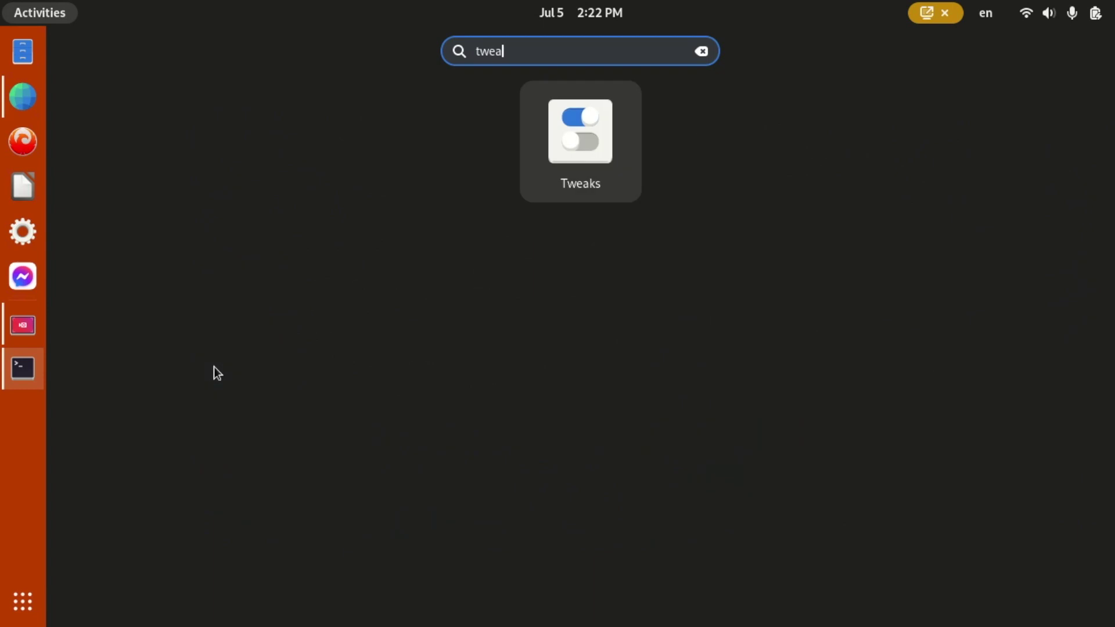
{"action": "left_click", "coordinate": [594, 173]}
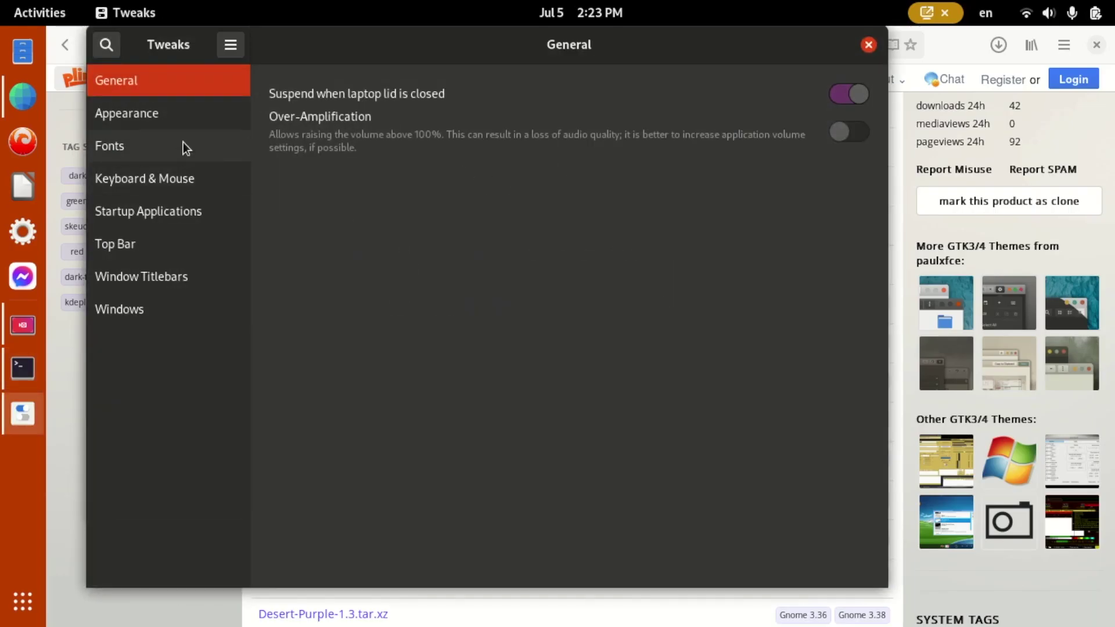
{"action": "left_click", "coordinate": [169, 112]}
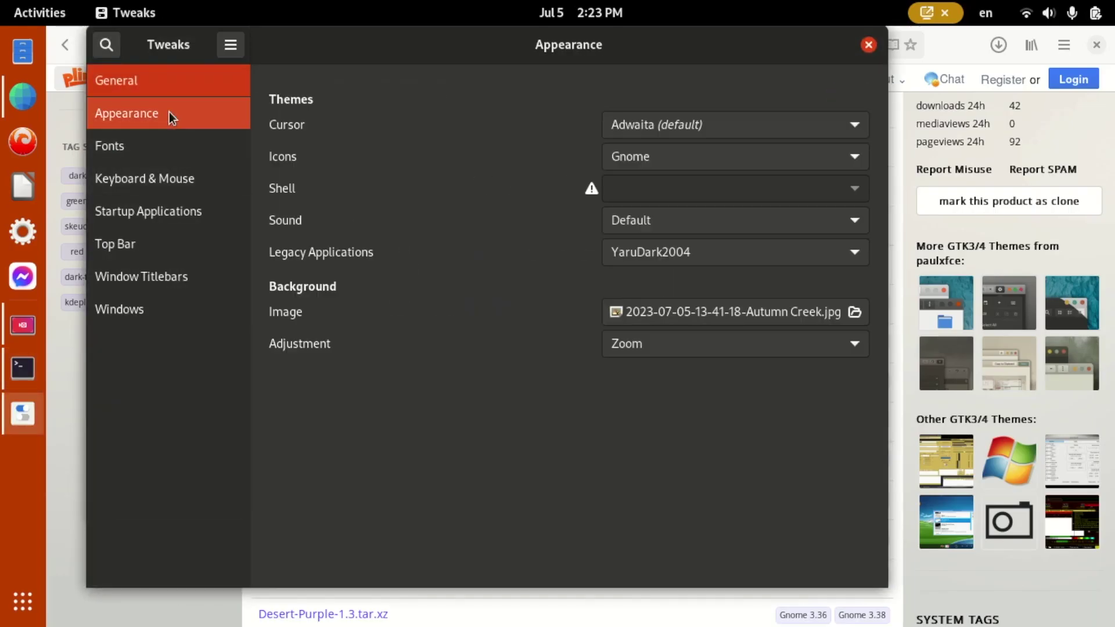
{"action": "left_click", "coordinate": [675, 253]}
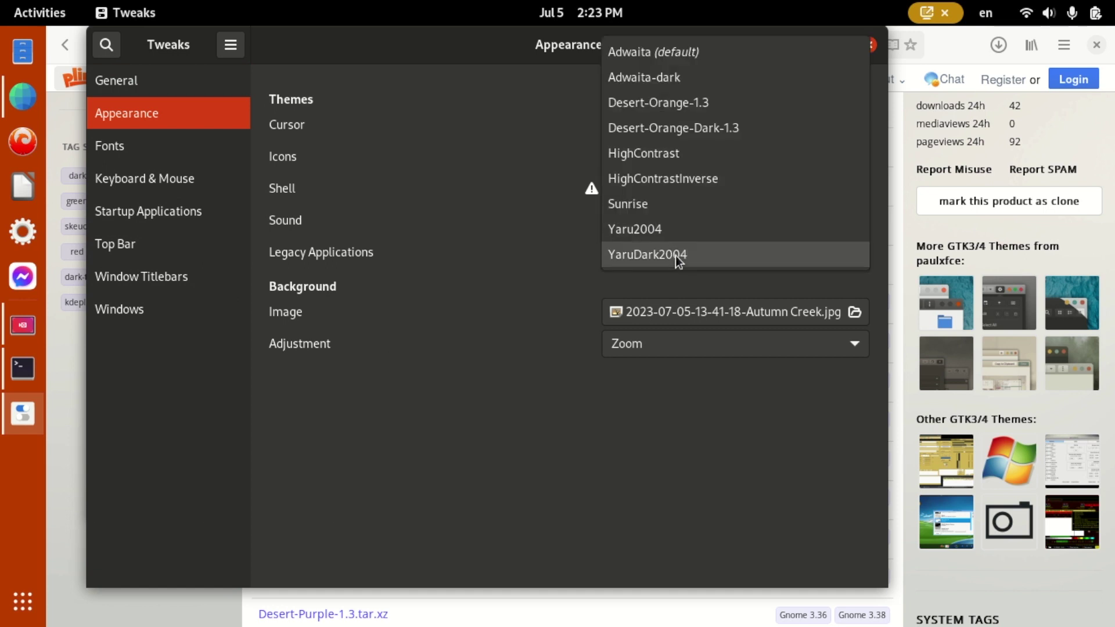
{"action": "left_click", "coordinate": [688, 108]}
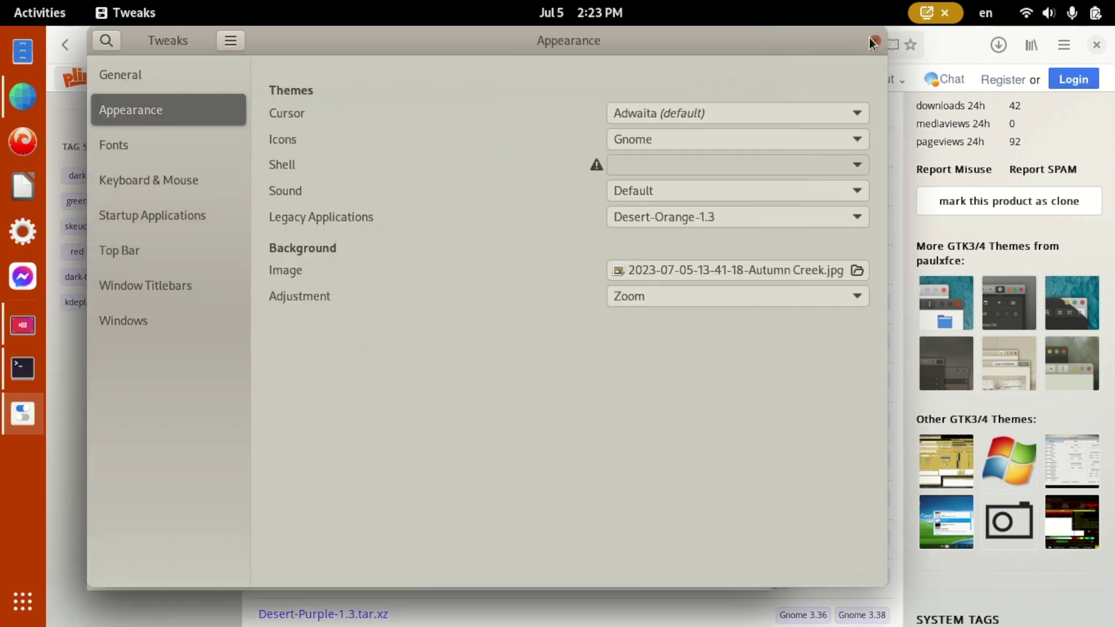
Switch the applications theme to Desert-Orange-Dark-1.3 and close Tweaks.
{"action": "left_click", "coordinate": [692, 216]}
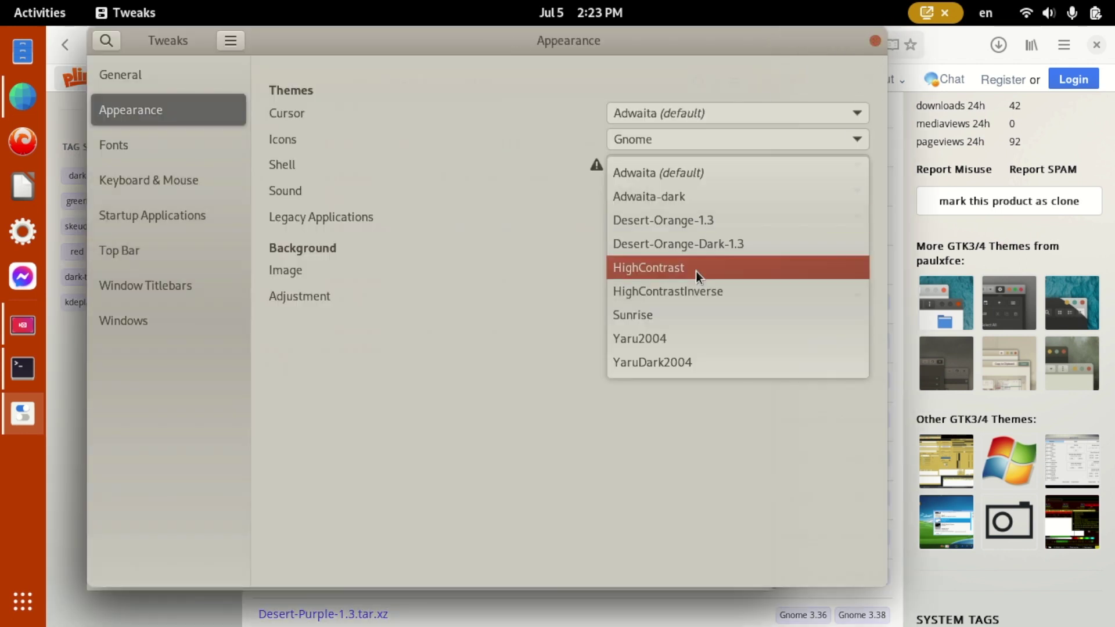
{"action": "left_click", "coordinate": [699, 251]}
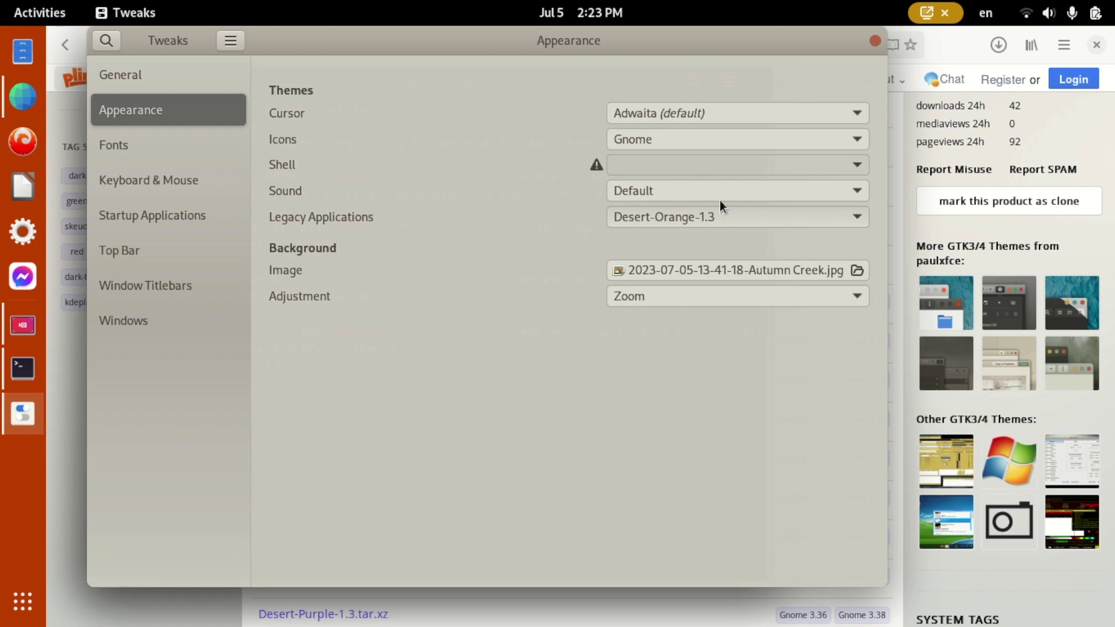
{"action": "left_click", "coordinate": [767, 218]}
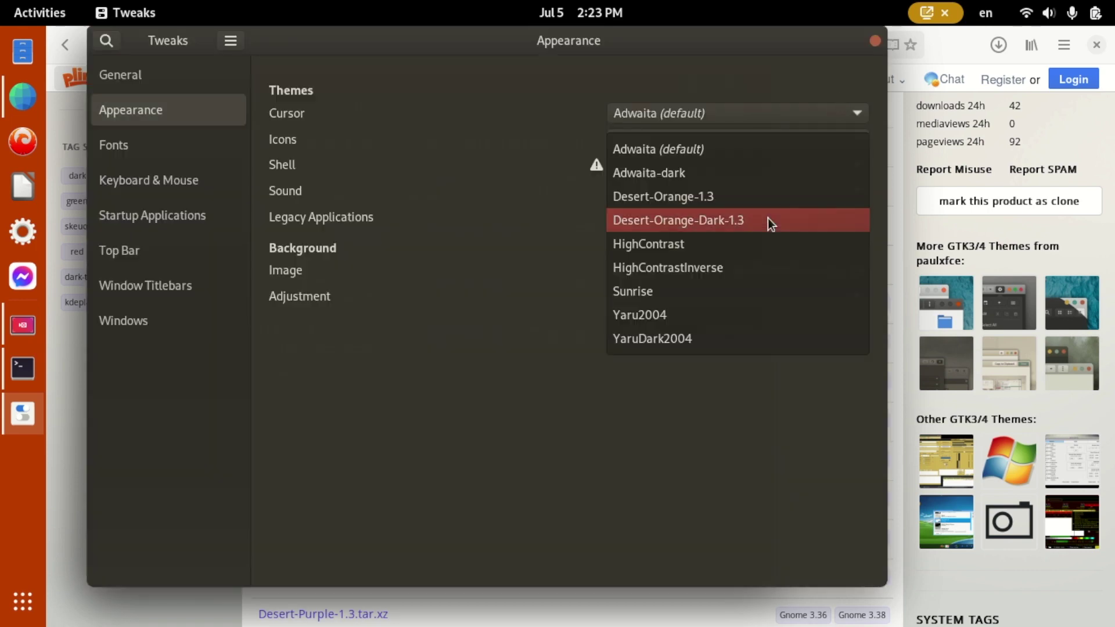
{"action": "left_click", "coordinate": [759, 214]}
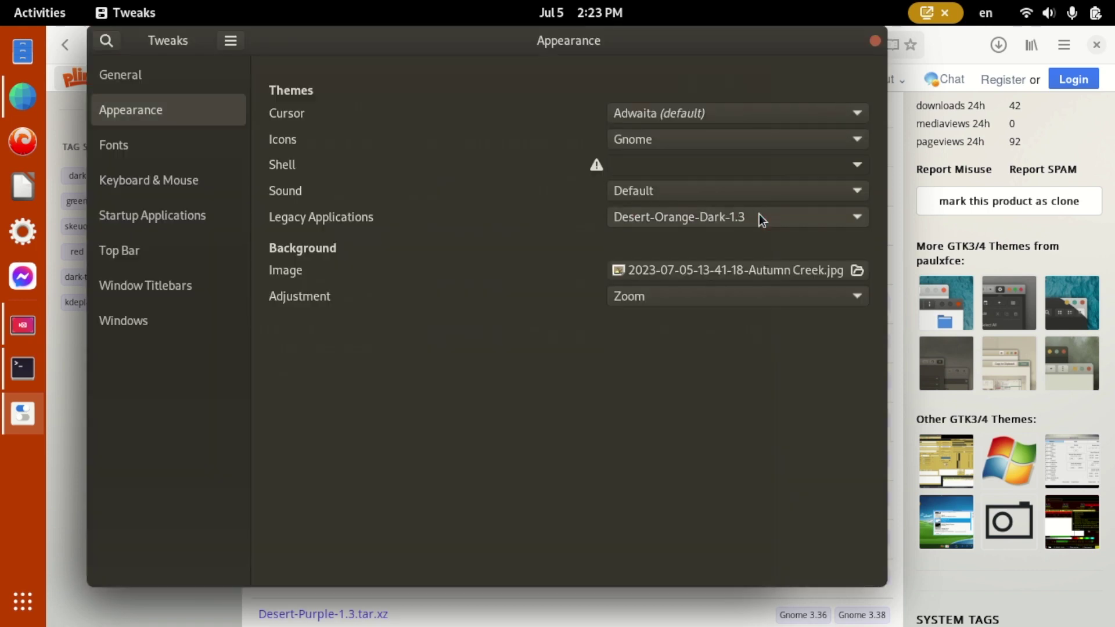
{"action": "left_click", "coordinate": [875, 41]}
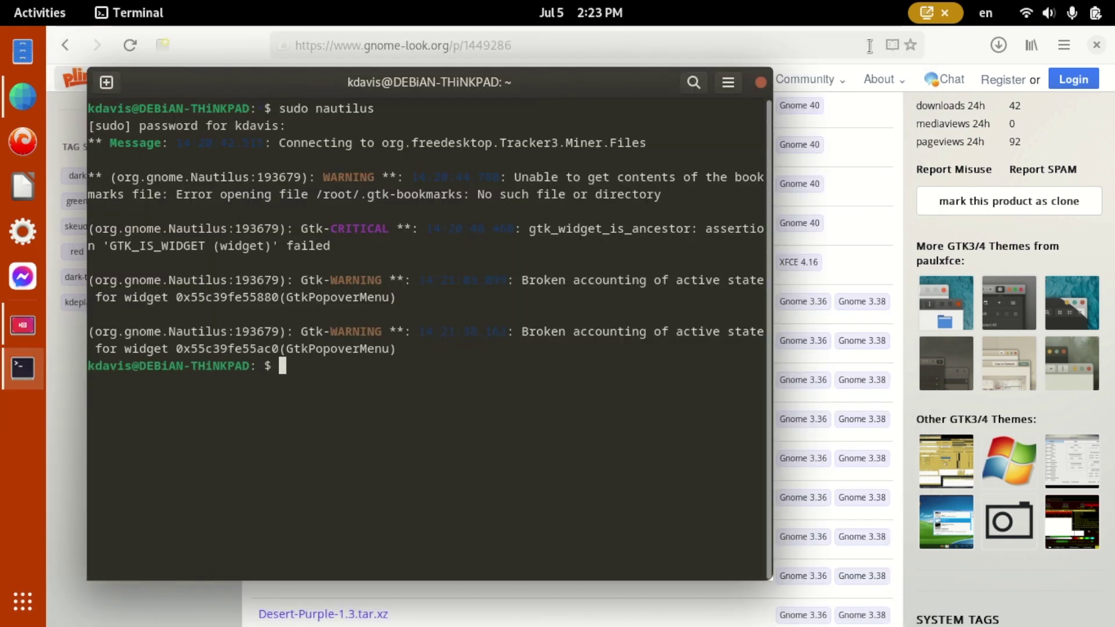
Close the terminal and load amazon.com in the current tab.
{"action": "left_click", "coordinate": [761, 82]}
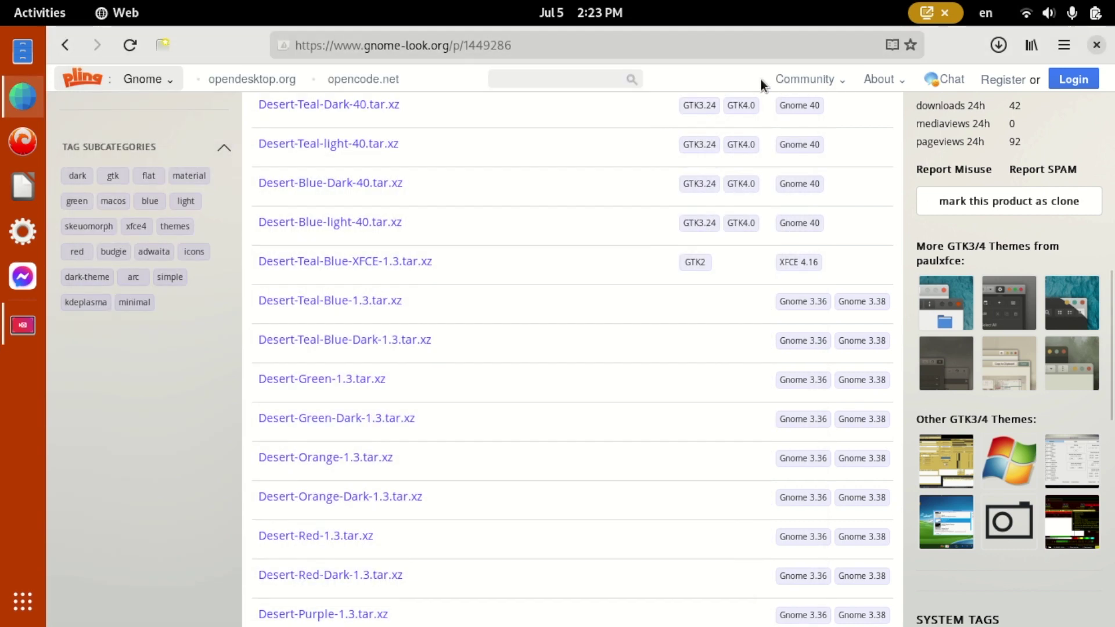
{"action": "left_click", "coordinate": [813, 44]}
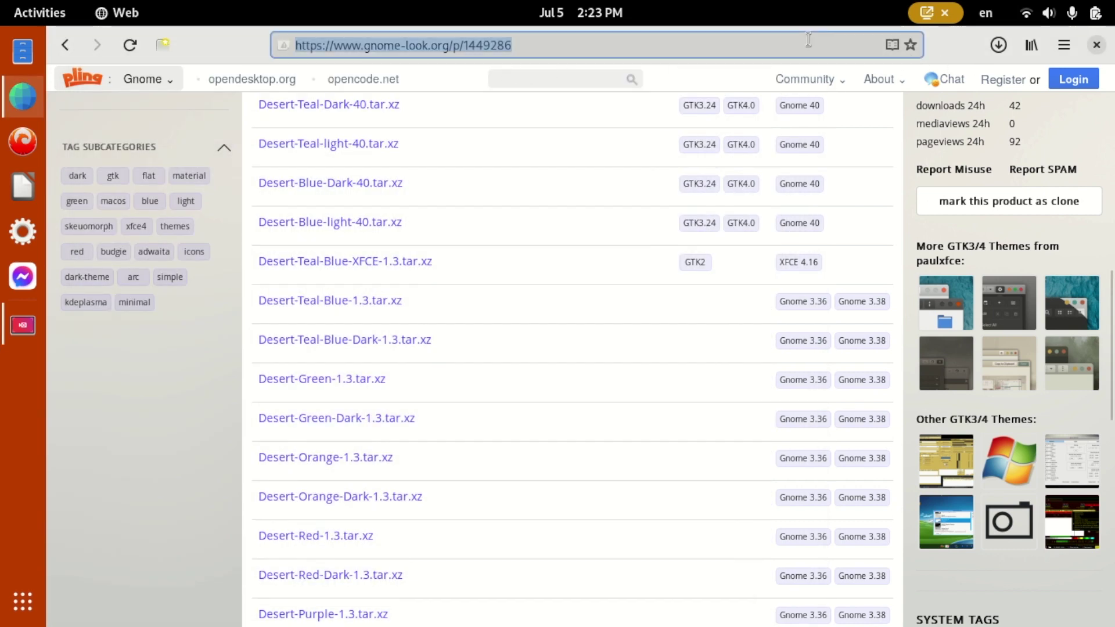
{"action": "type", "text": "amazon.com"}
{"action": "key", "text": "Return"}
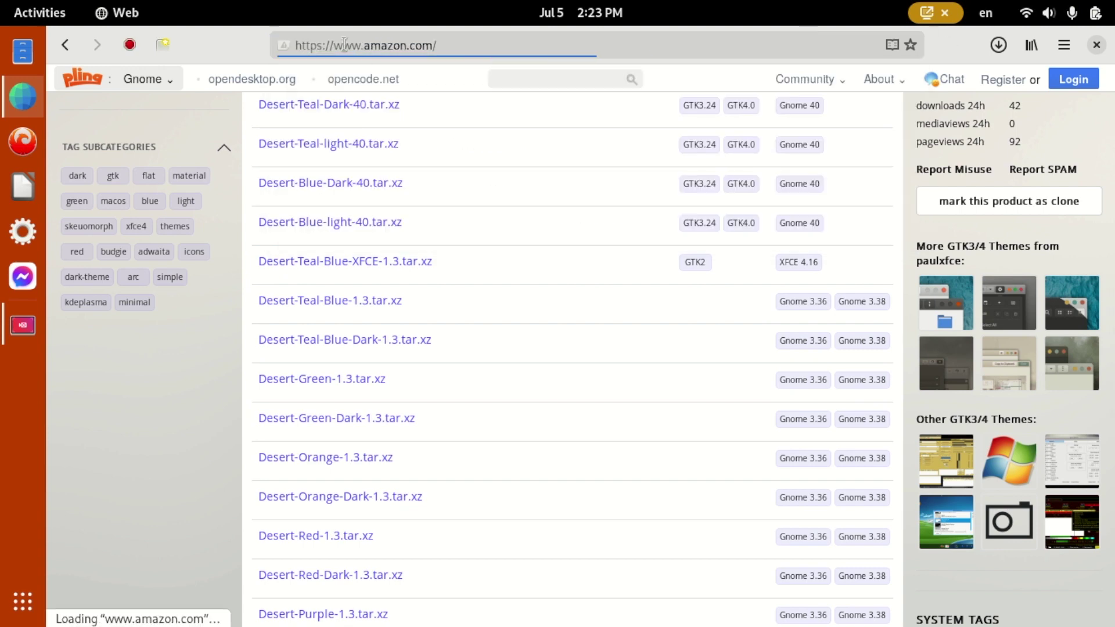
Open washingtonexaminer.com in a new tab and switch between it and Amazon.
{"action": "key", "text": "ctrl+t"}
{"action": "type", "text": "washingtonexaminer.com"}
{"action": "key", "text": "Return"}
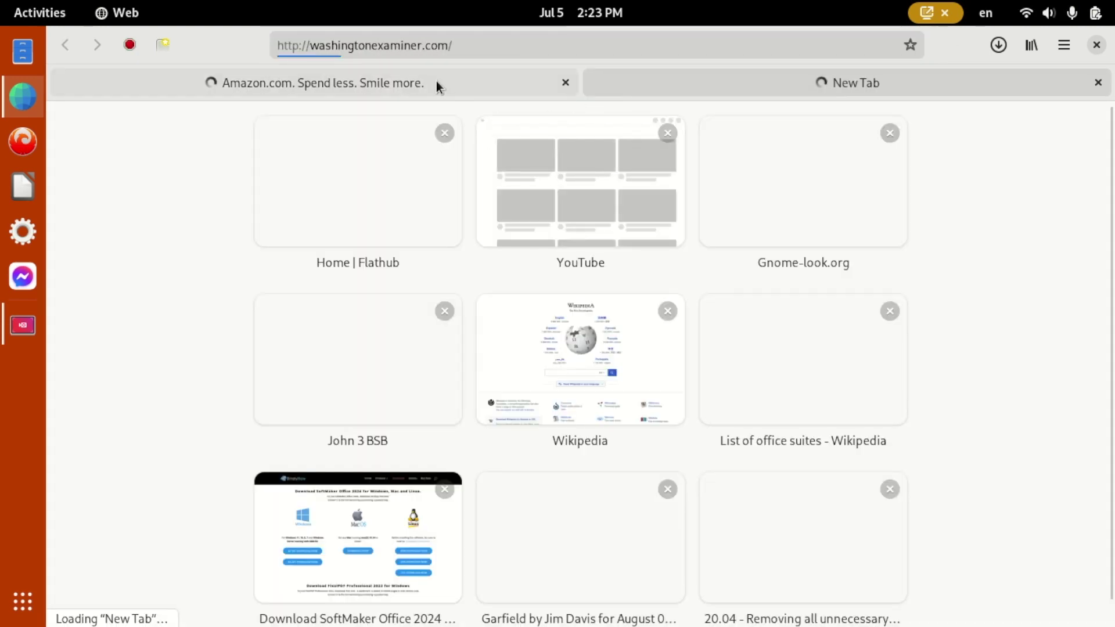
{"action": "left_click", "coordinate": [506, 81]}
{"action": "scroll", "coordinate": [664, 324], "scroll_direction": "down", "scroll_amount": 4}
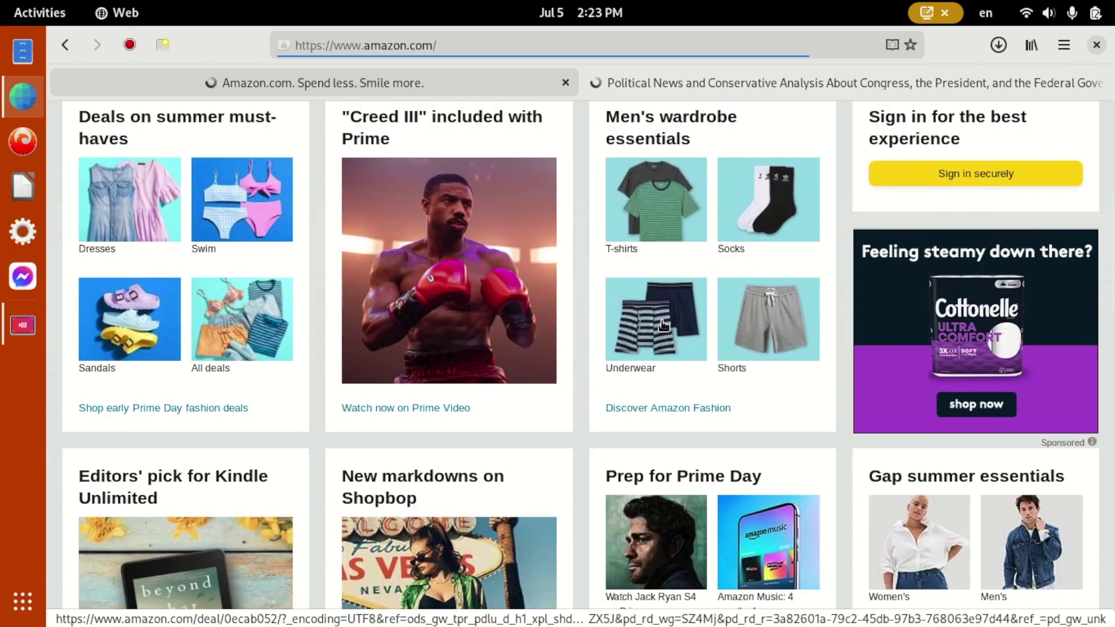
{"action": "scroll", "coordinate": [664, 325], "scroll_direction": "down", "scroll_amount": 2}
{"action": "scroll", "coordinate": [664, 325], "scroll_direction": "up", "scroll_amount": 4}
{"action": "left_click", "coordinate": [829, 82]}
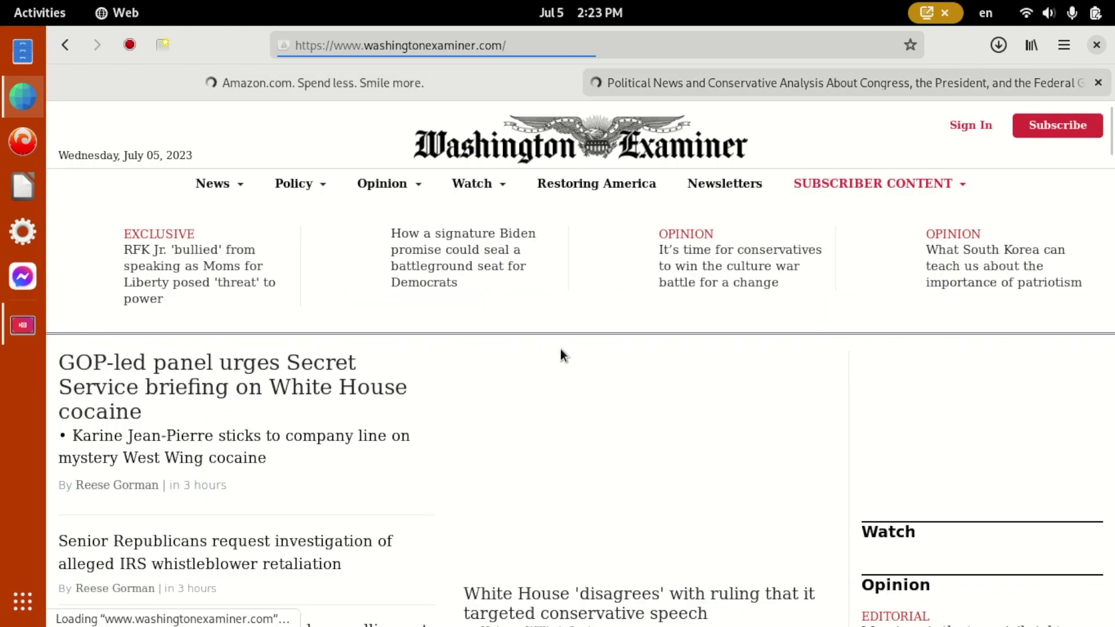
{"action": "scroll", "coordinate": [560, 349], "scroll_direction": "down", "scroll_amount": 3}
{"action": "scroll", "coordinate": [524, 375], "scroll_direction": "down", "scroll_amount": 4}
{"action": "scroll", "coordinate": [524, 375], "scroll_direction": "down", "scroll_amount": 2}
{"action": "scroll", "coordinate": [524, 376], "scroll_direction": "up", "scroll_amount": 6}
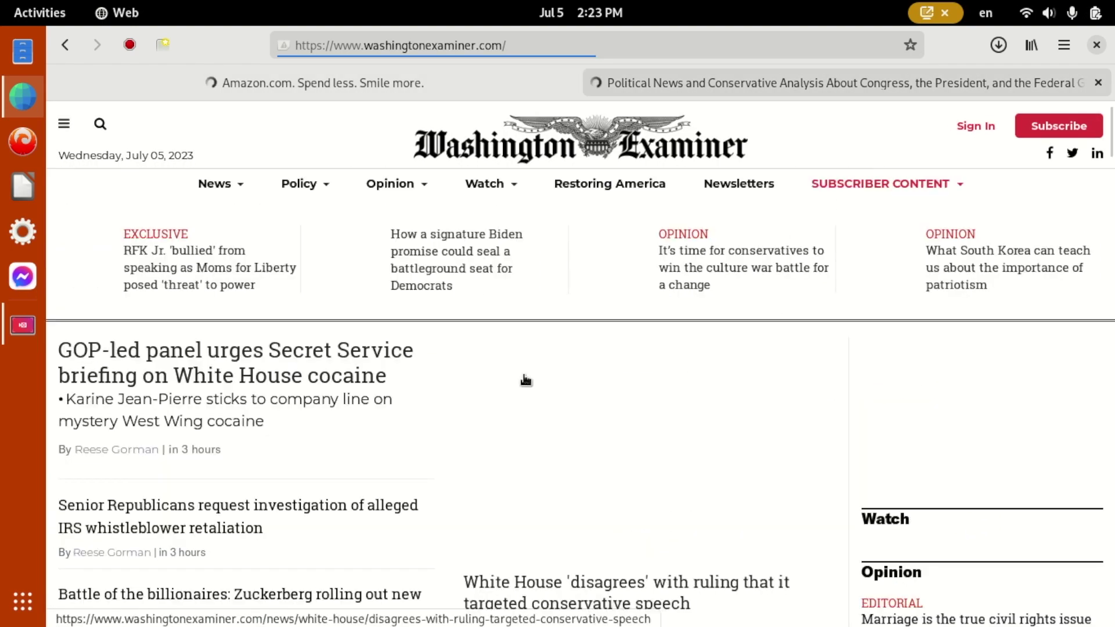
{"action": "scroll", "coordinate": [589, 326], "scroll_direction": "down", "scroll_amount": 3}
{"action": "scroll", "coordinate": [544, 438], "scroll_direction": "down", "scroll_amount": 3}
{"action": "scroll", "coordinate": [544, 437], "scroll_direction": "down", "scroll_amount": 1}
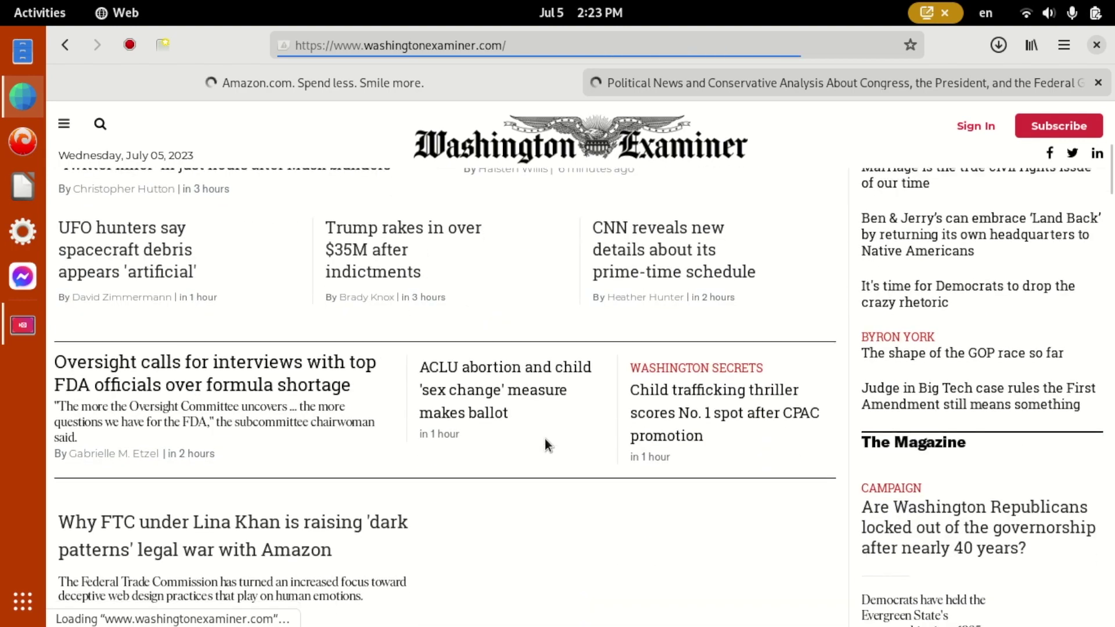
{"action": "key", "text": "F5"}
{"action": "left_click", "coordinate": [622, 45]}
{"action": "type", "text": "f"}
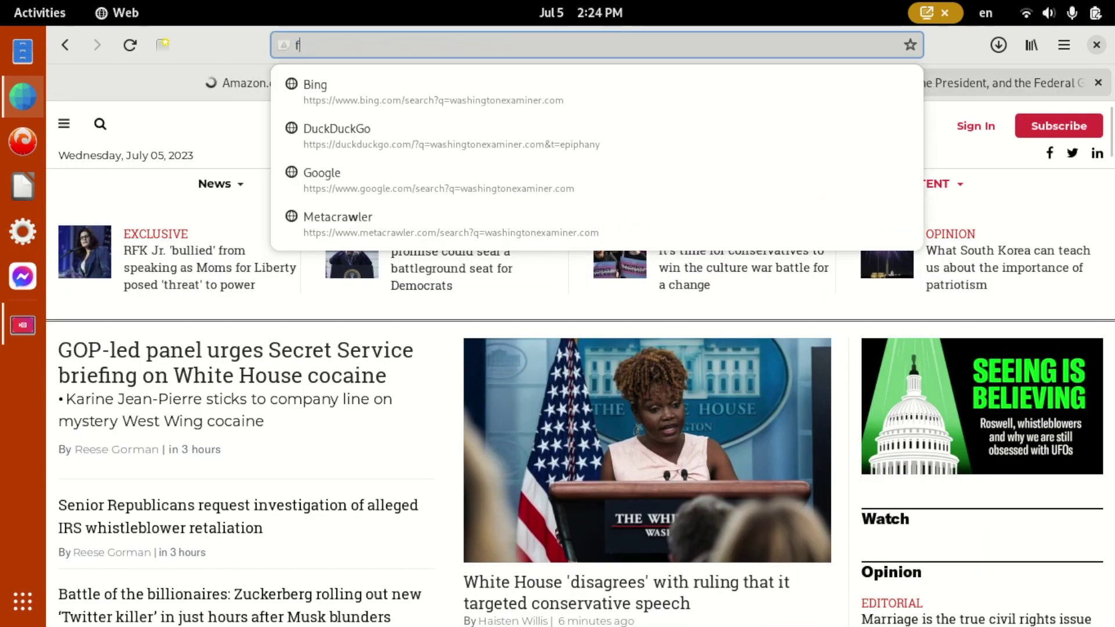
{"action": "type", "text": "acebook.com"}
Load facebook.com in place of the Washington Examiner and open the Christian Linux Users group.
{"action": "key", "text": "Return"}
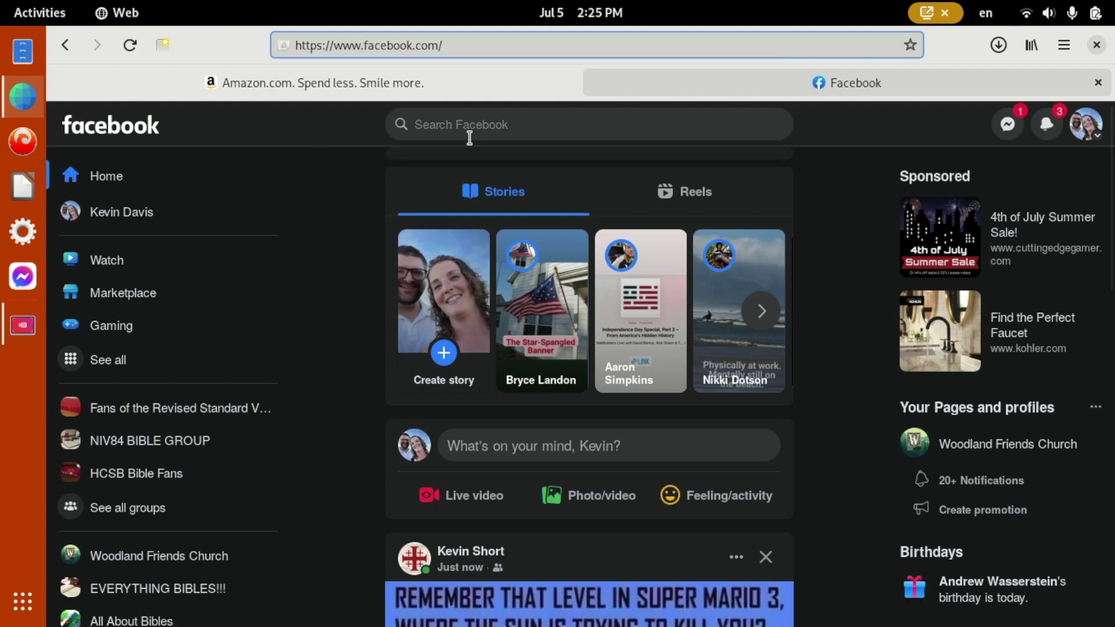
{"action": "type", "text": "Christian Linux "}
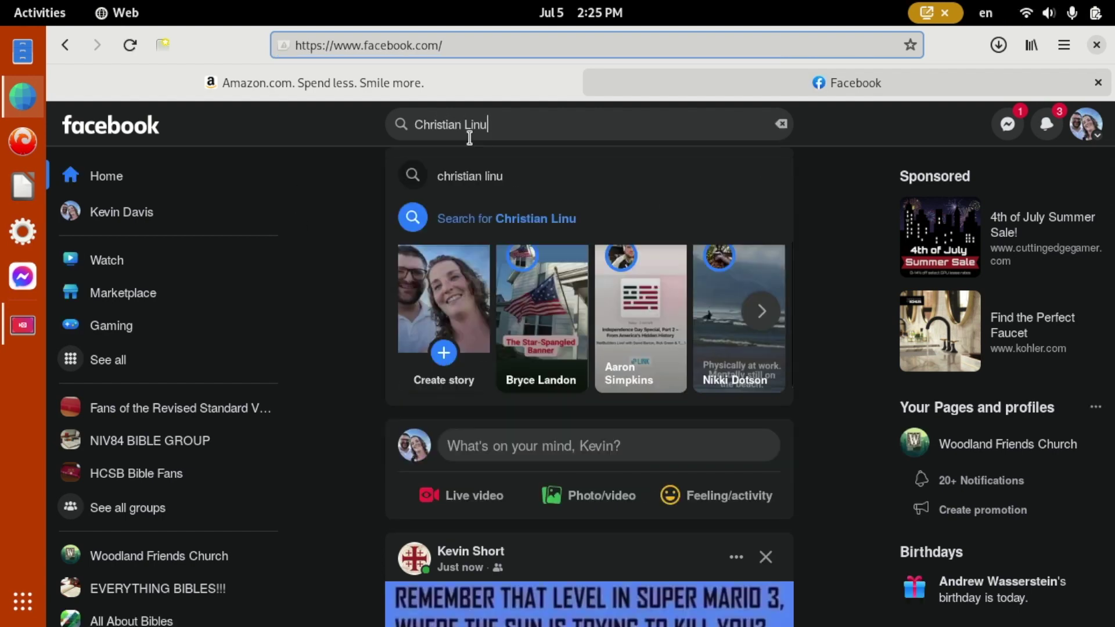
{"action": "type", "text": "Users"}
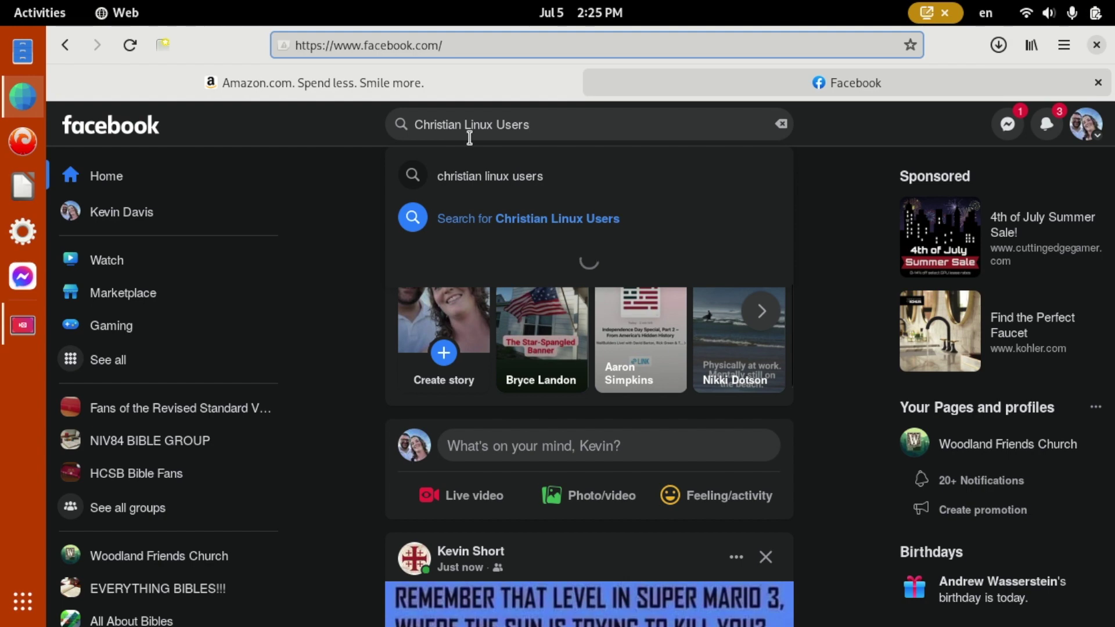
{"action": "left_click", "coordinate": [511, 174]}
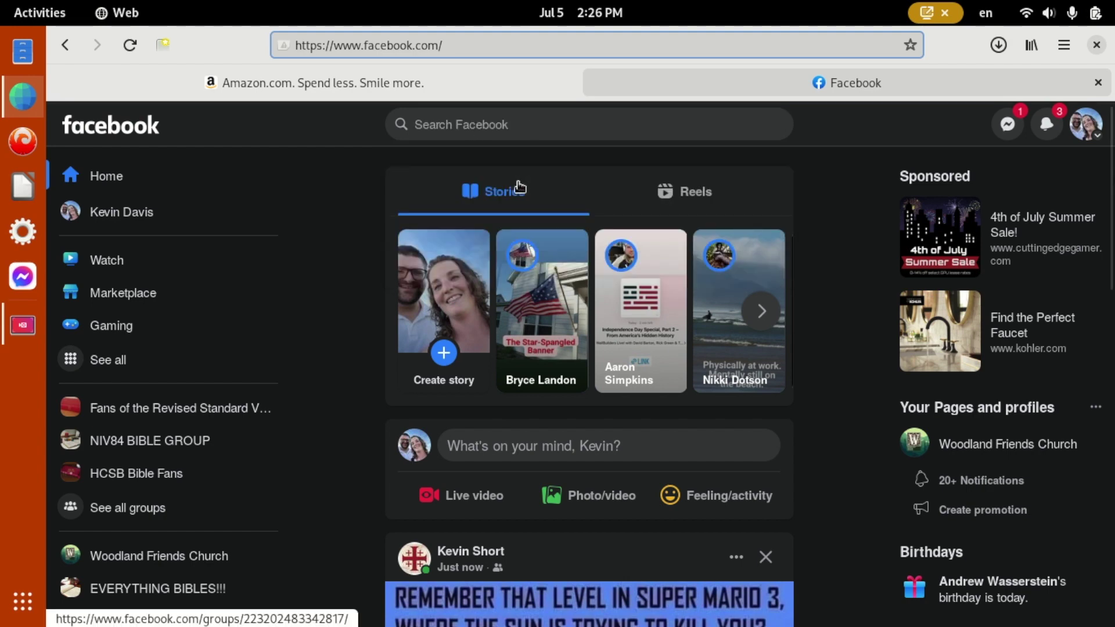